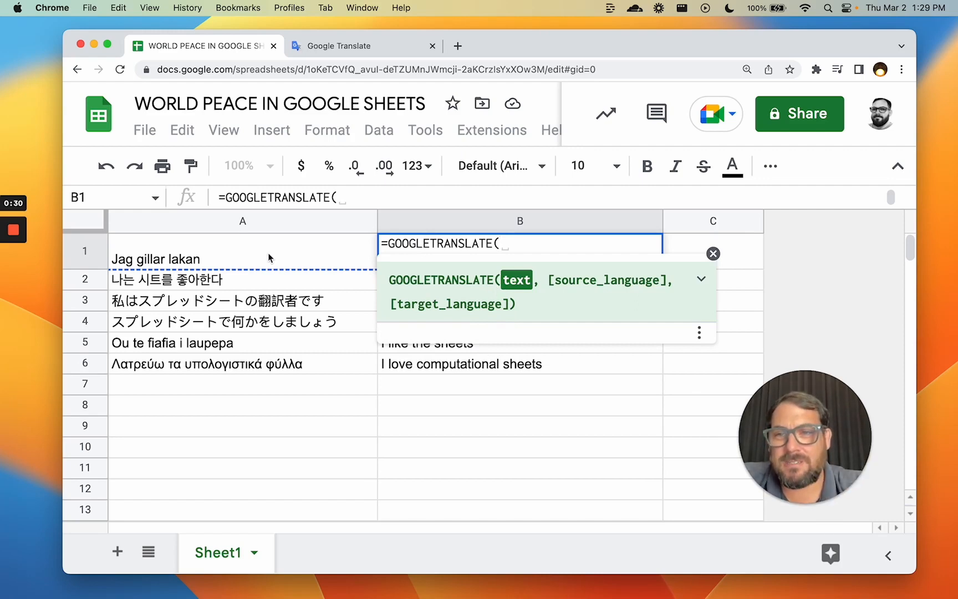
Fill in the GOOGLETRANSLATE formula in B1 with A1 as text, an empty source language and "en" as target language
left_click(267, 257)
type(",")
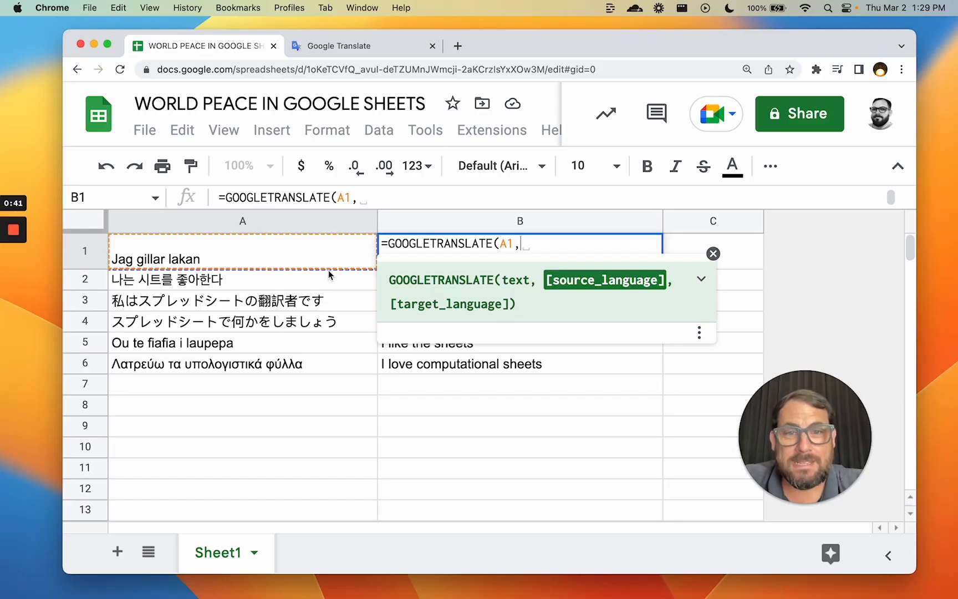
type(",")
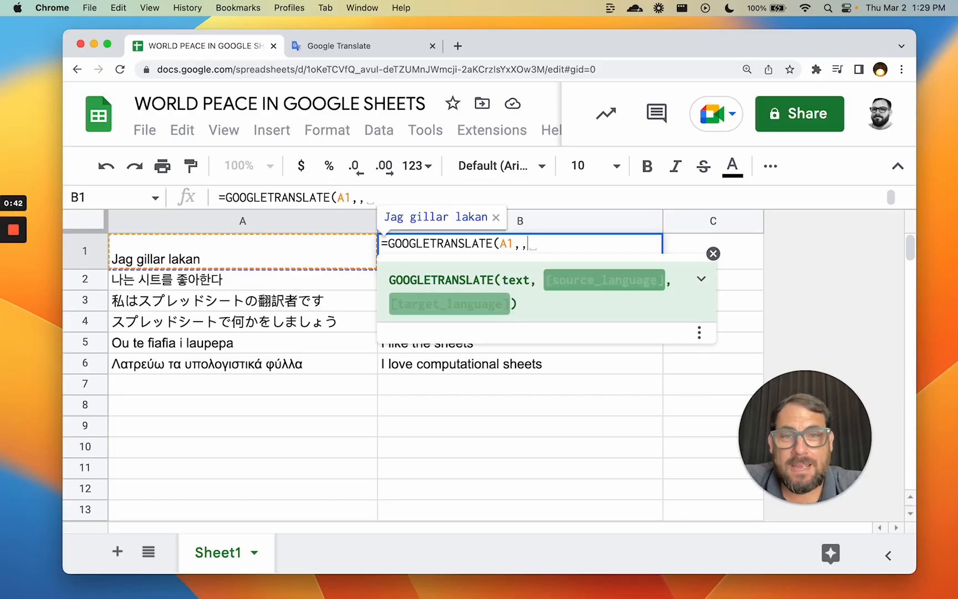
type("\"en\"")
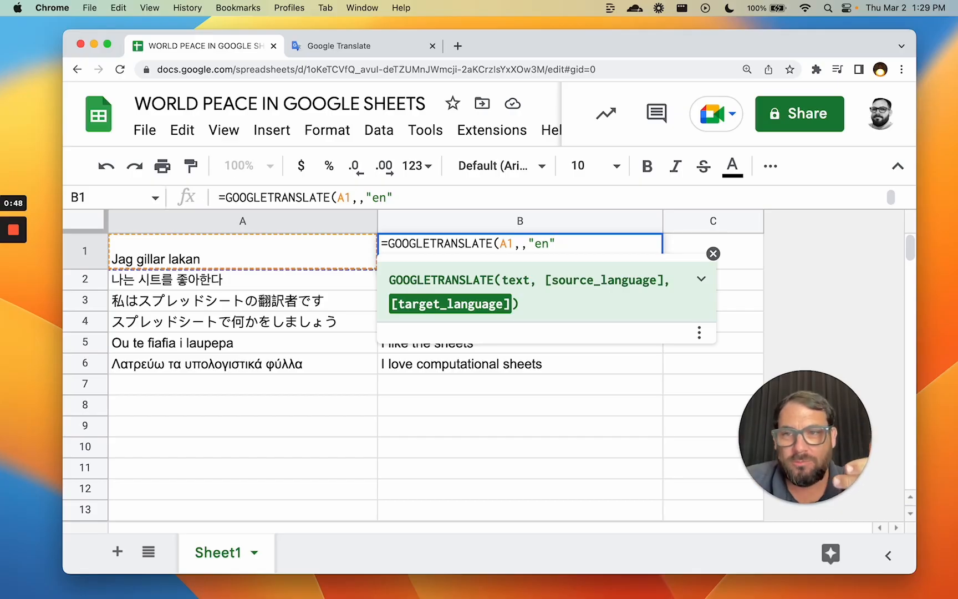
Insert DETECTLANGUAGE(A1) as the source language in B1's GOOGLETRANSLATE formula and commit the formula
left_click(525, 238)
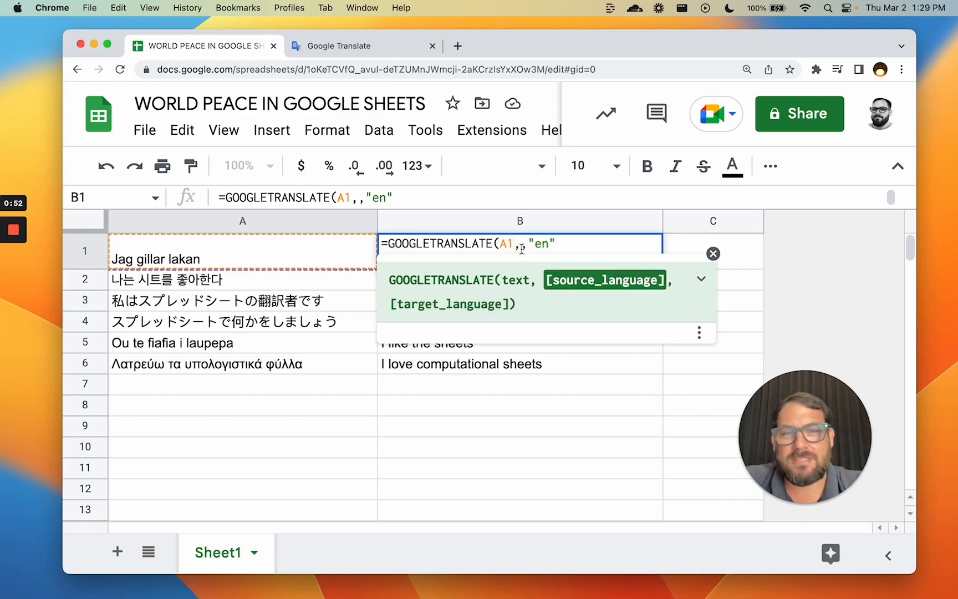
type("DETE")
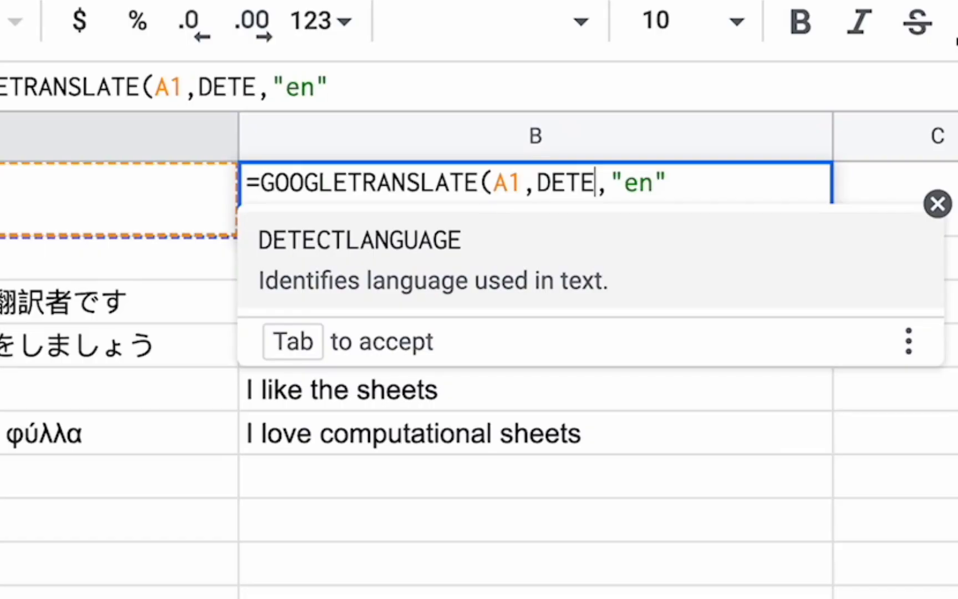
left_click(413, 261)
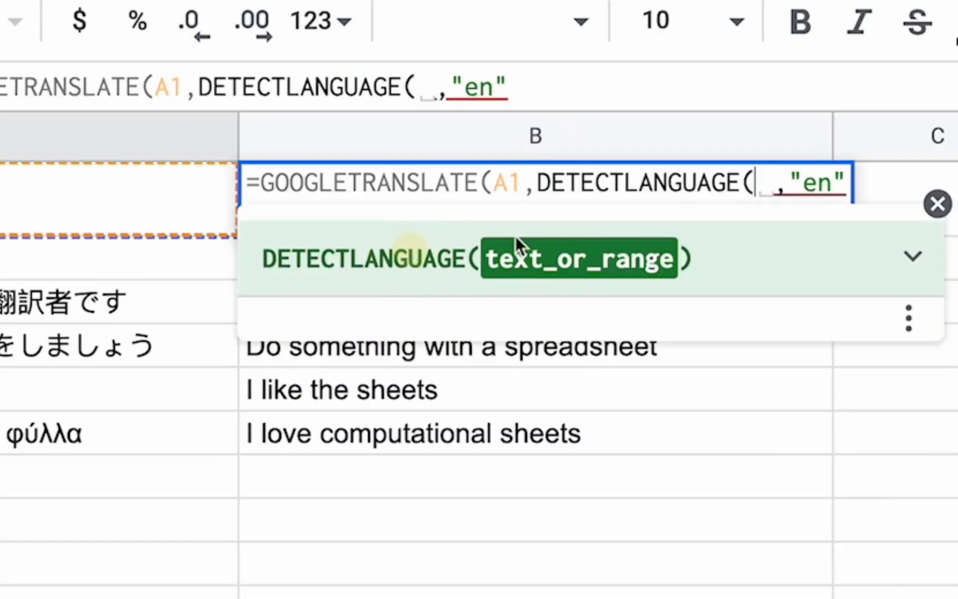
left_click(321, 196)
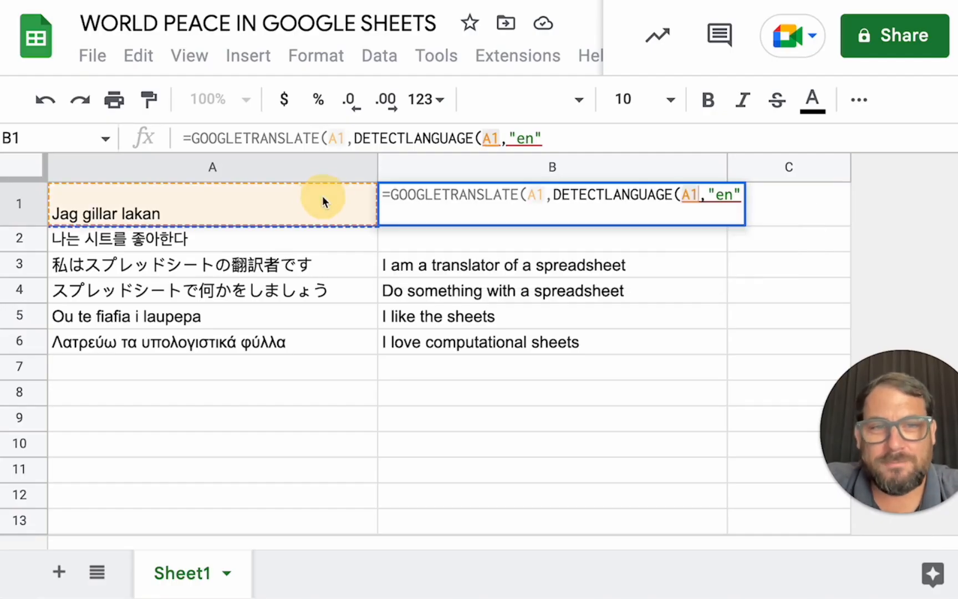
type(")")
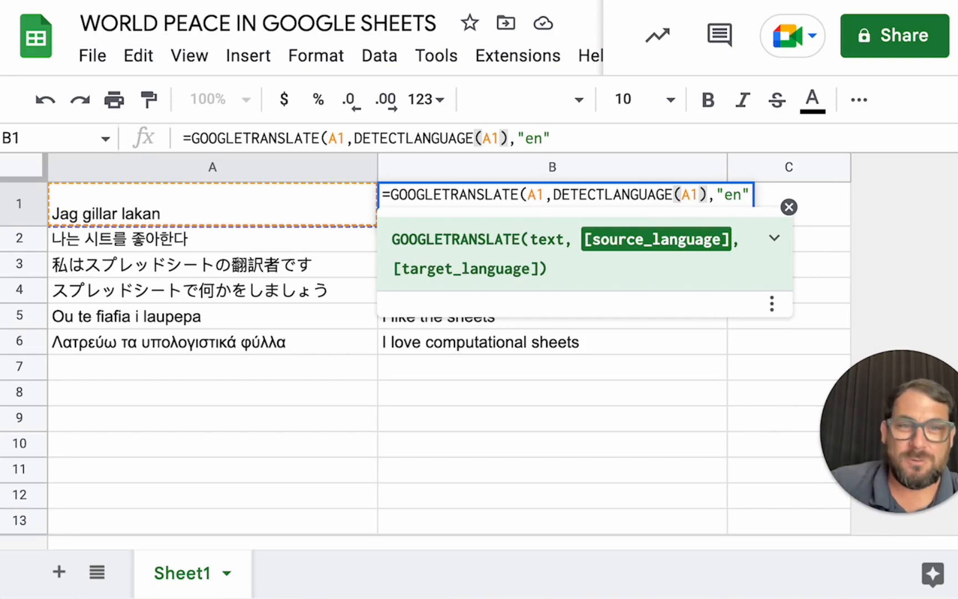
key("Return")
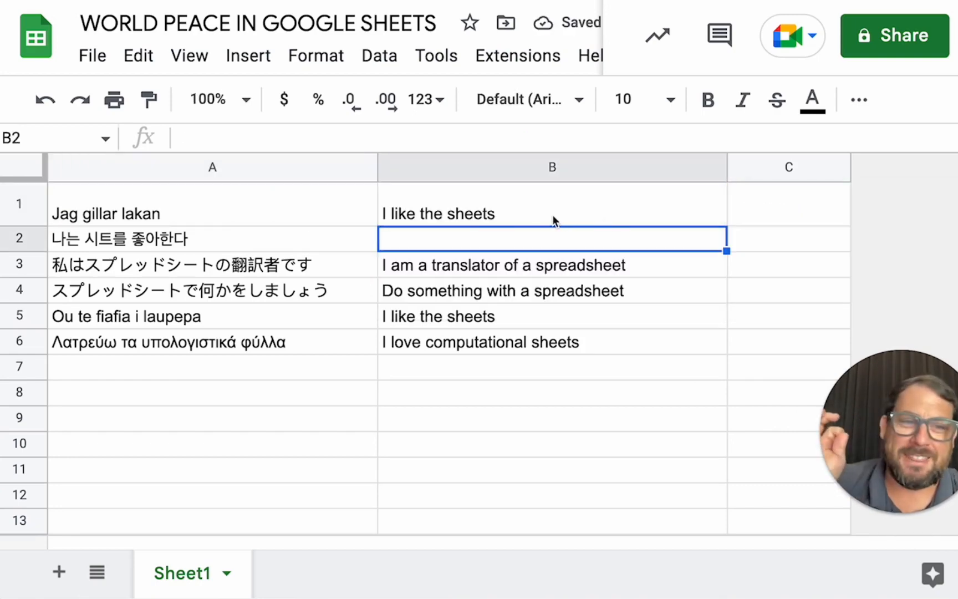
Copy the phrase from A1 and translate it into English in Google Translate for comparison
left_click(322, 210)
key("ctrl+c")
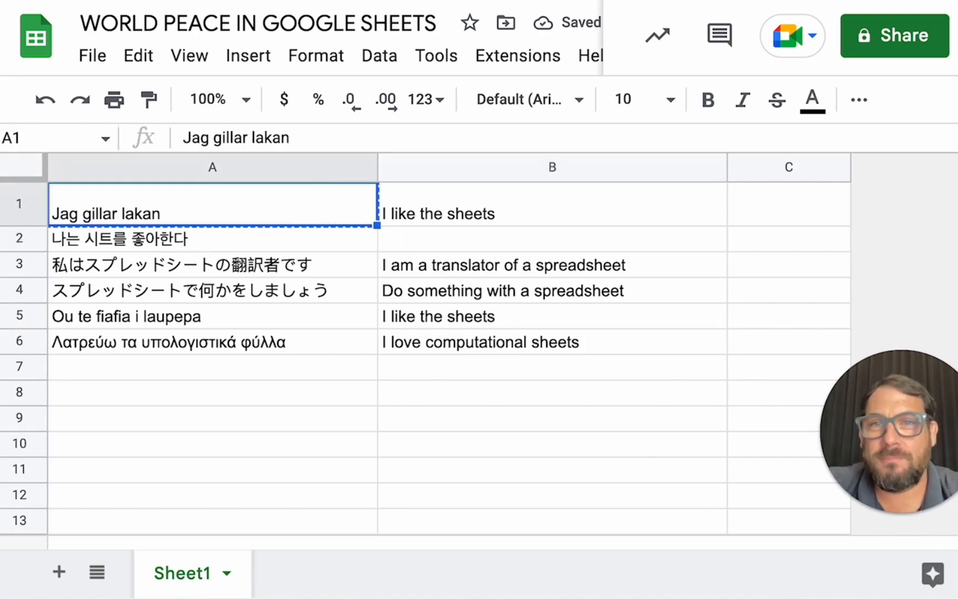
key("ctrl+Tab")
left_click(171, 189)
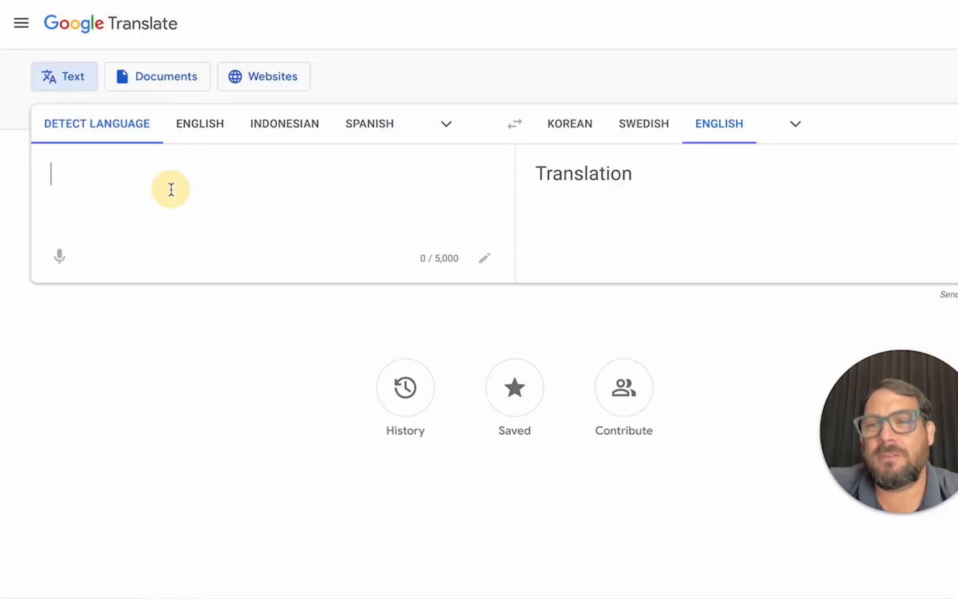
key("ctrl+v")
left_click(660, 174)
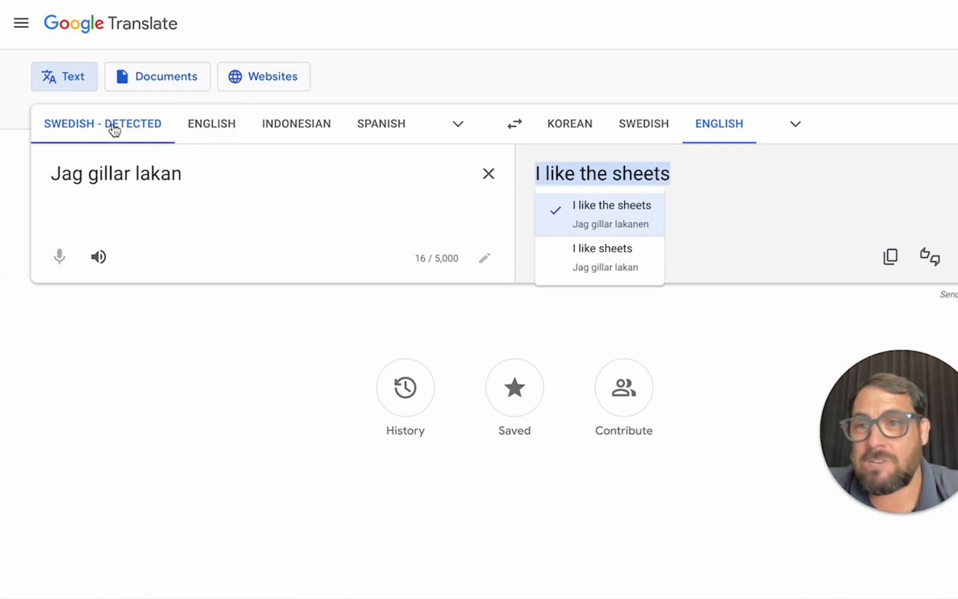
Switch back to the spreadsheet and inspect the A1 text argument in B1's translation formula, leaving it unedited
key("ctrl+shift+Tab")
left_click(515, 200)
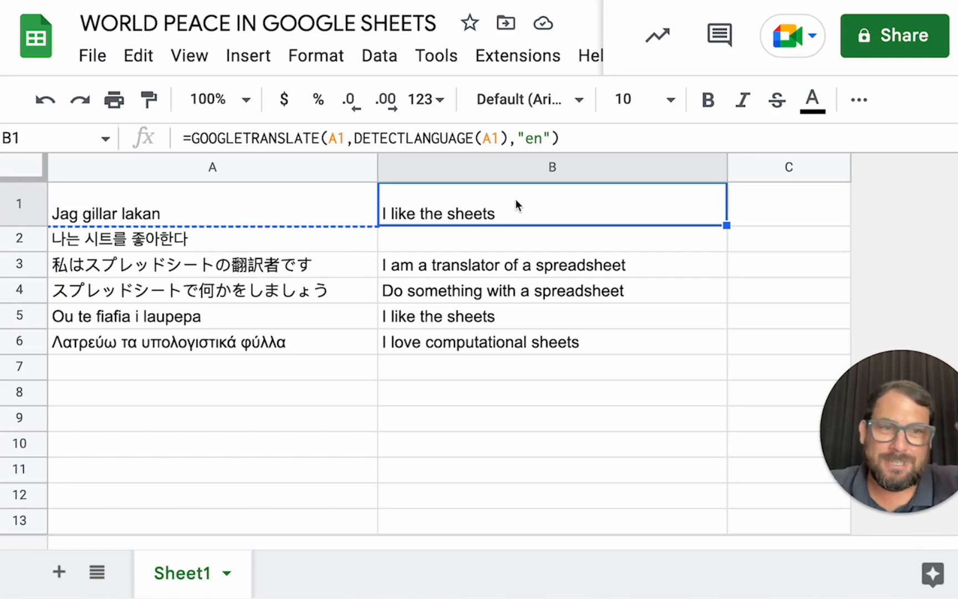
left_click(334, 138)
double_click(336, 138)
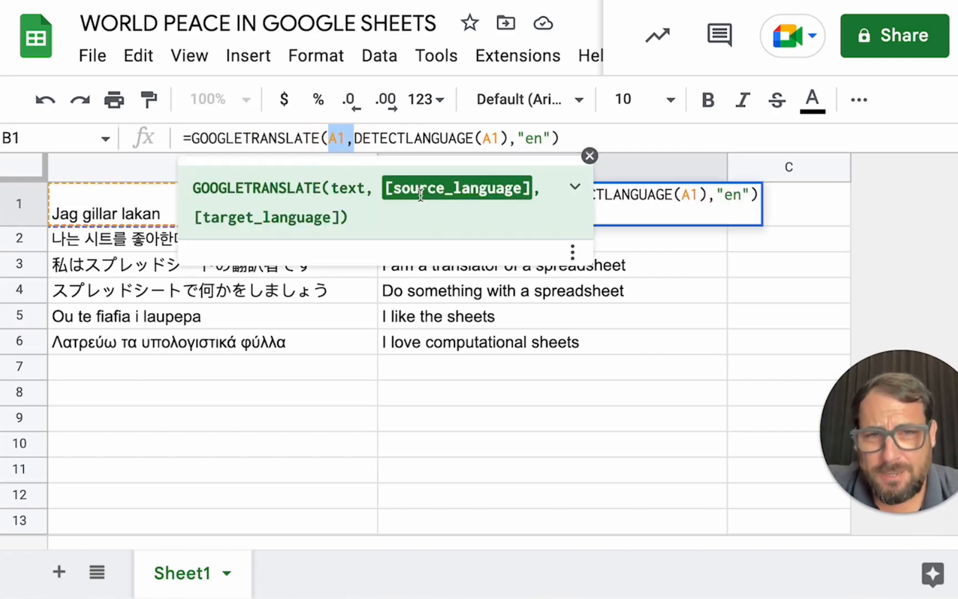
key("Escape")
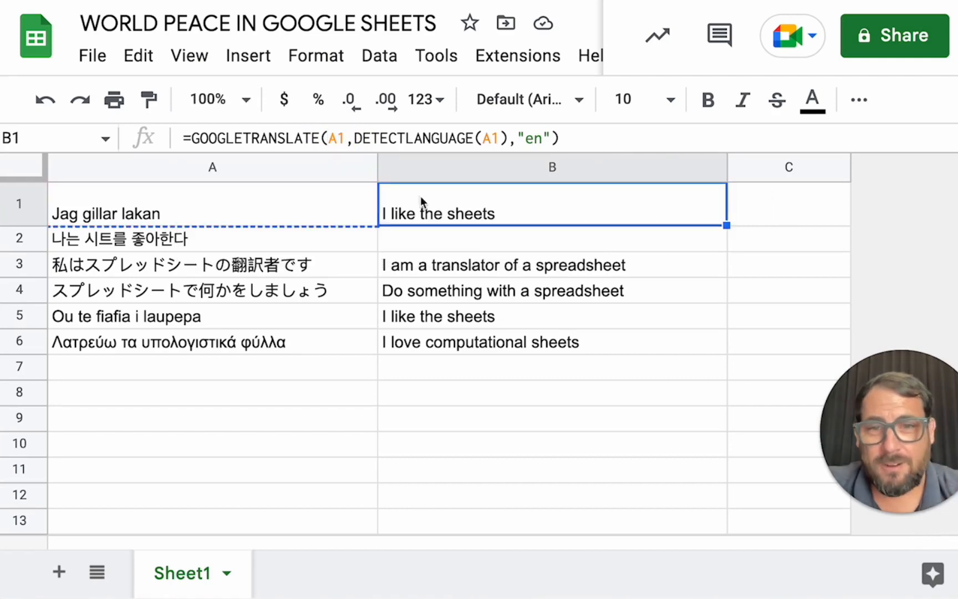
Copy B1's translation formula into B2
left_click(435, 228)
key("ctrl+v")
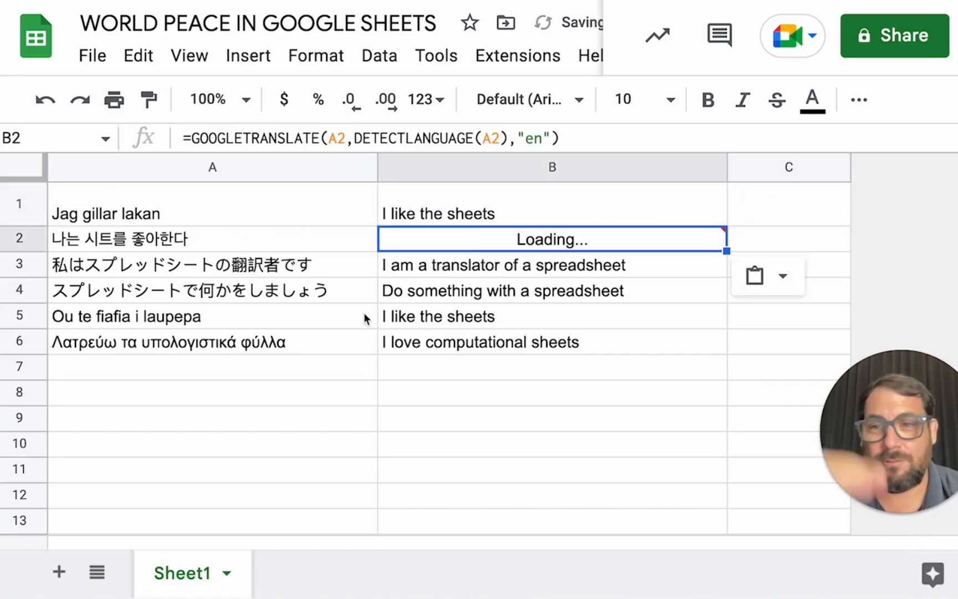
left_click(450, 360)
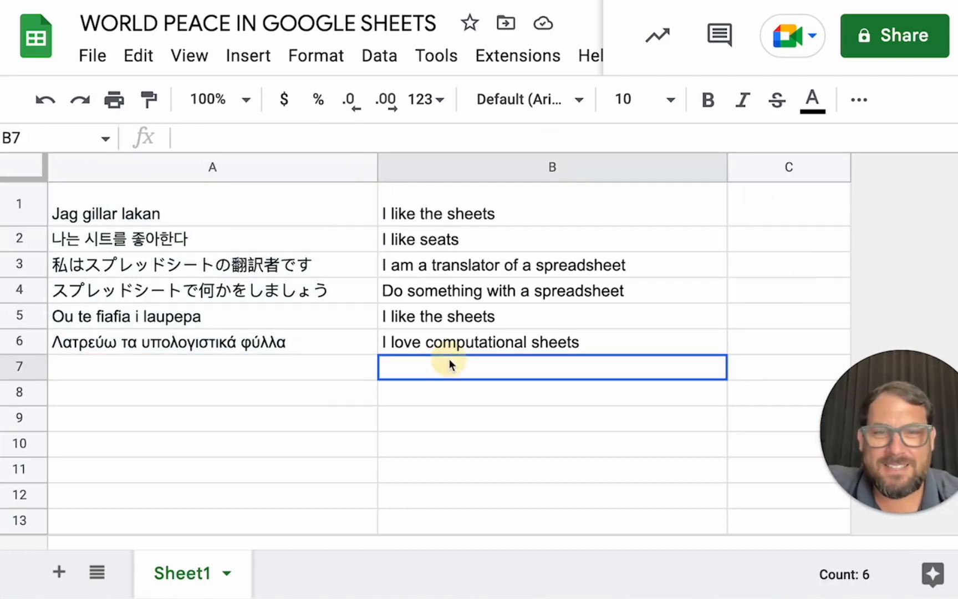
Reduce the formula in B6 to =DETECTLANGUAGE(A6) by removing the GOOGLETRANSLATE wrapper and the "en" argument
left_click(469, 342)
left_click(305, 344)
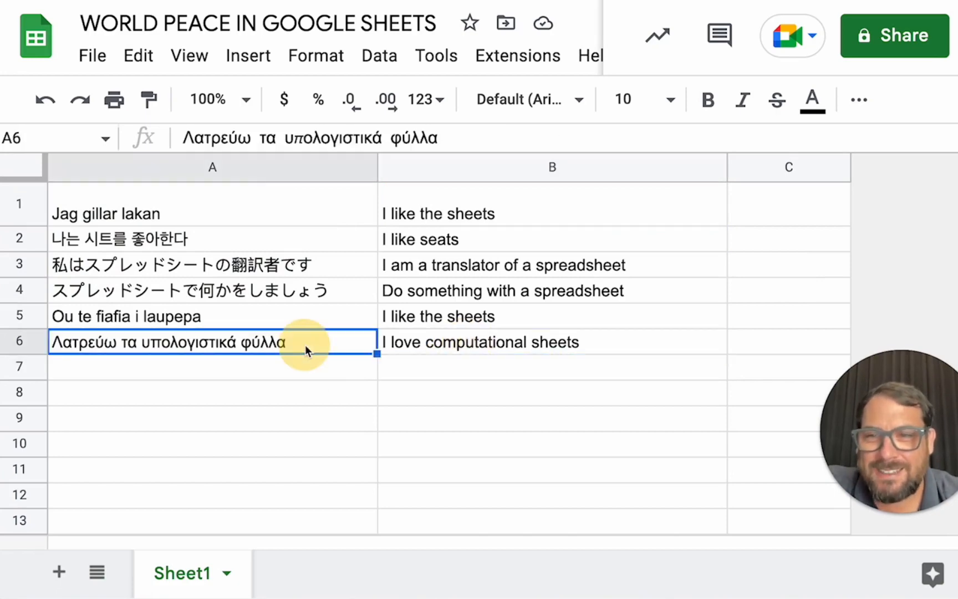
left_click(488, 342)
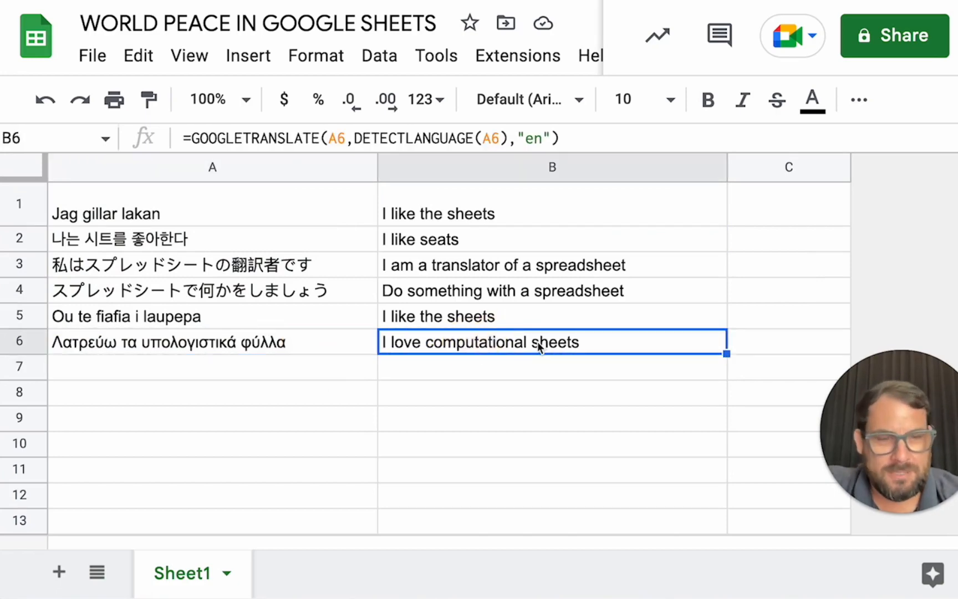
left_click(299, 395)
double_click(513, 347)
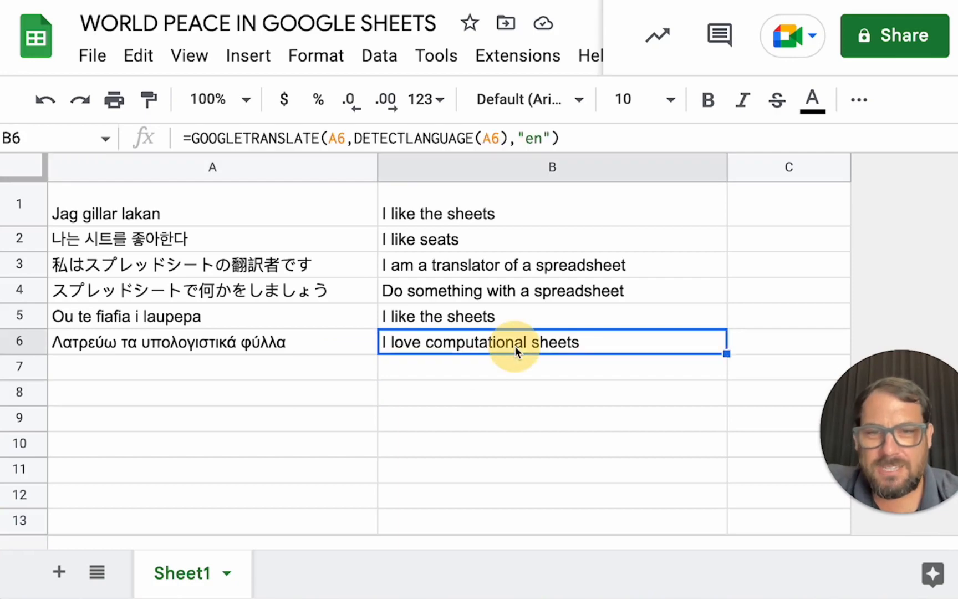
left_click_drag(554, 341, 397, 339)
key("BackSpace")
key("End")
key("BackSpace")
key("BackSpace")
key("BackSpace")
key("BackSpace")
key("BackSpace")
key("BackSpace")
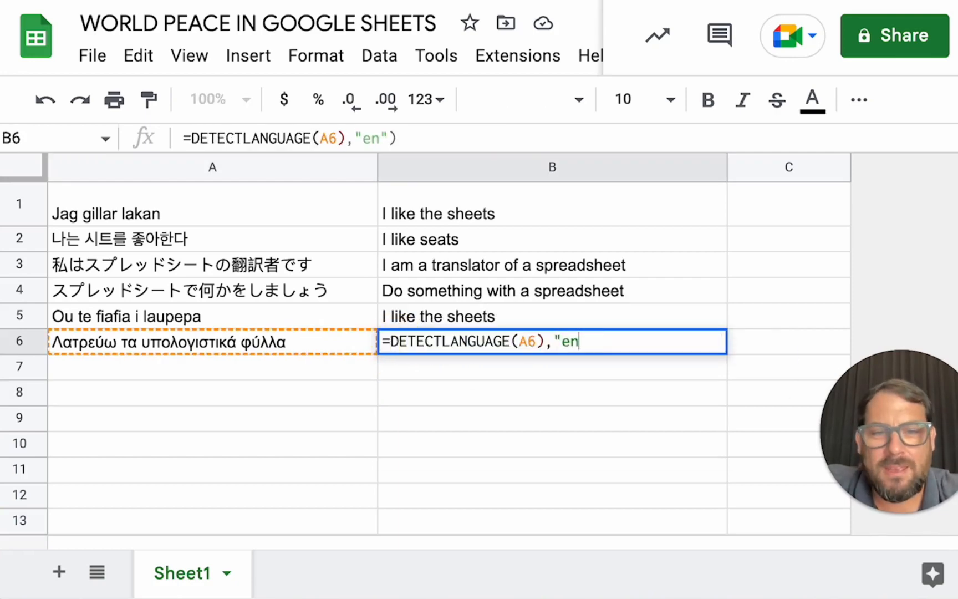
key("Return")
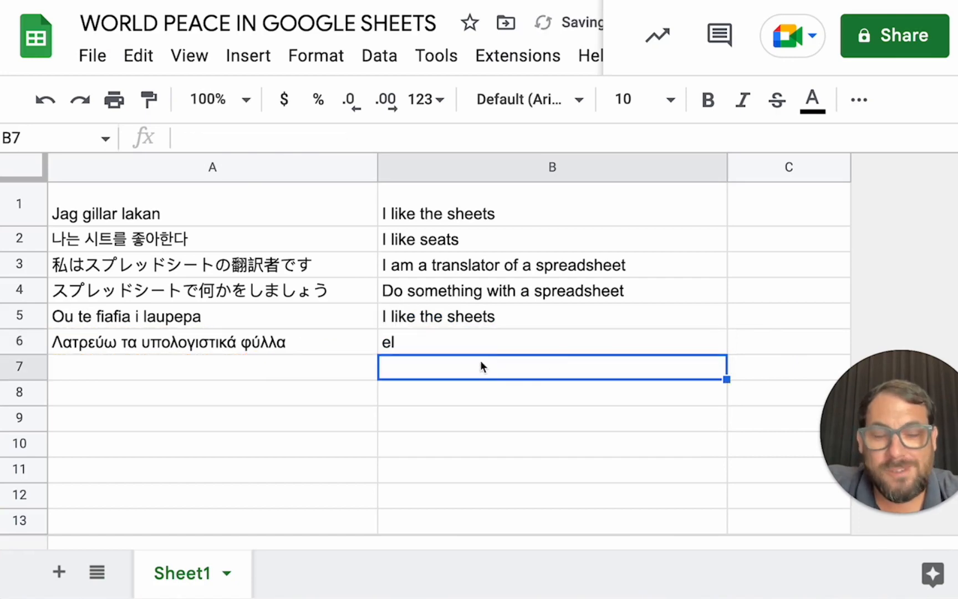
Look over the language and code columns on the codes sheet, and check B6's detected code on Sheet1
left_click(494, 348)
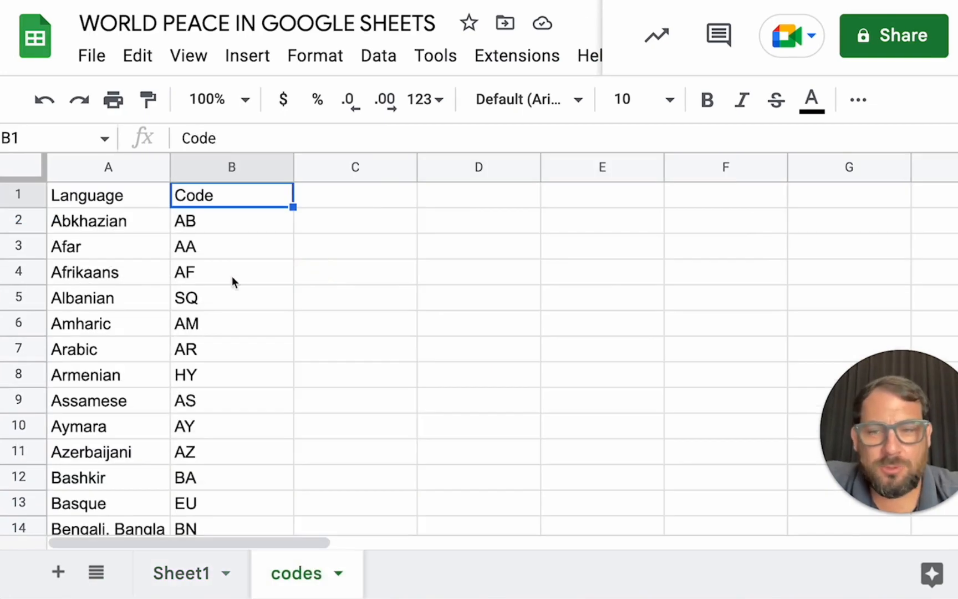
left_click(297, 247)
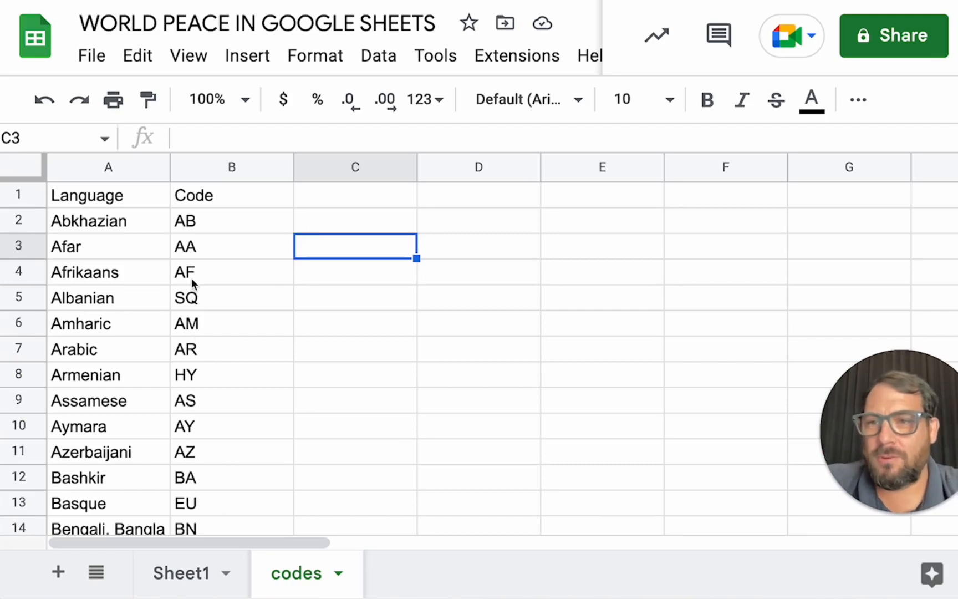
left_click(165, 244)
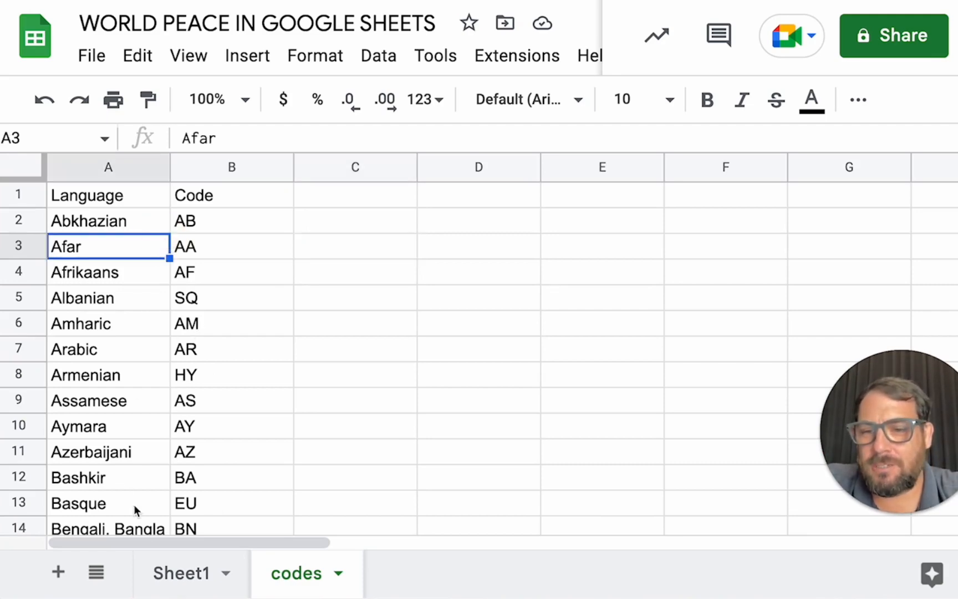
left_click(166, 573)
left_click(404, 317)
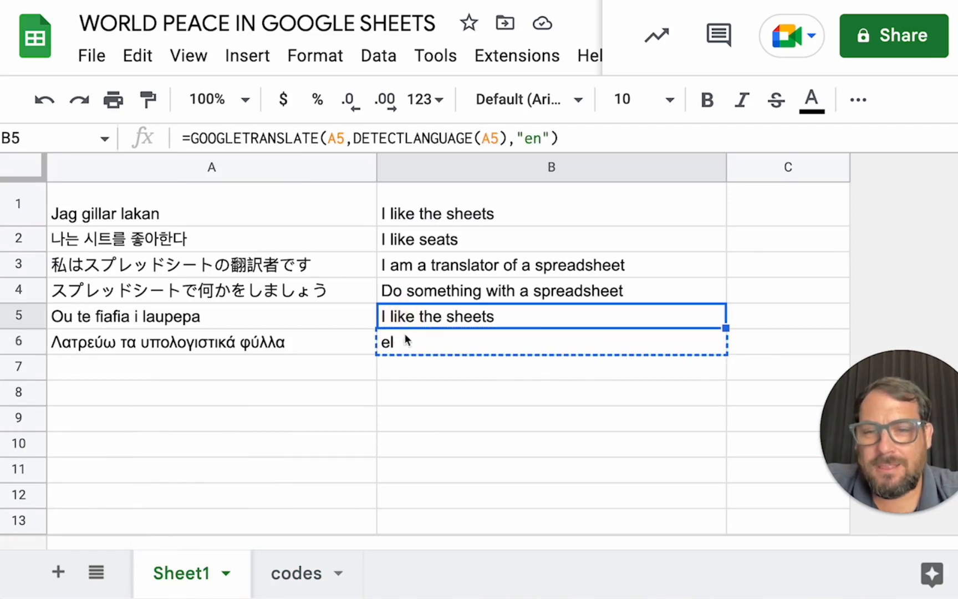
left_click(405, 342)
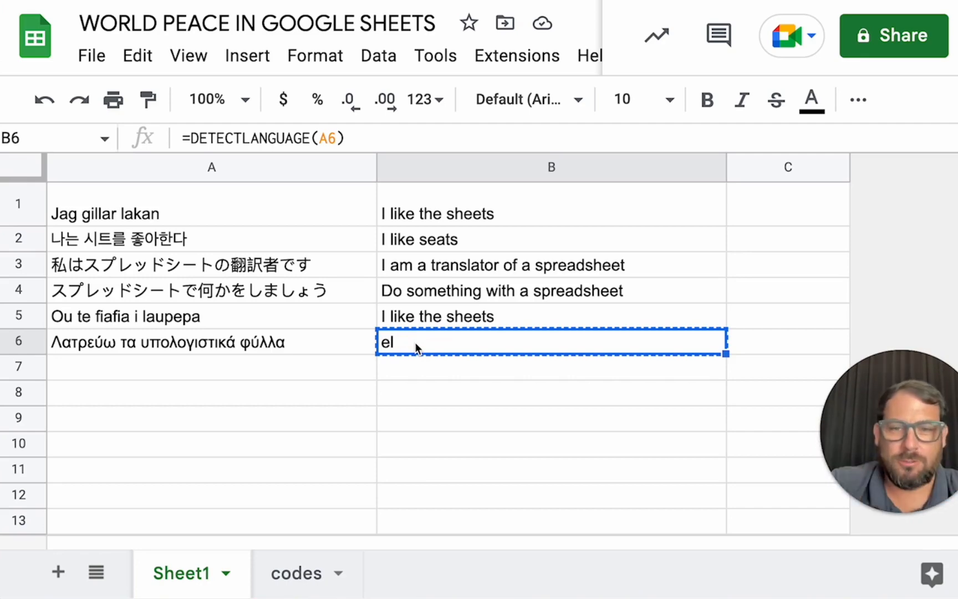
Search the codes sheet for "el" and step through the matches to the one in the Code column
left_click(297, 573)
left_click(209, 328)
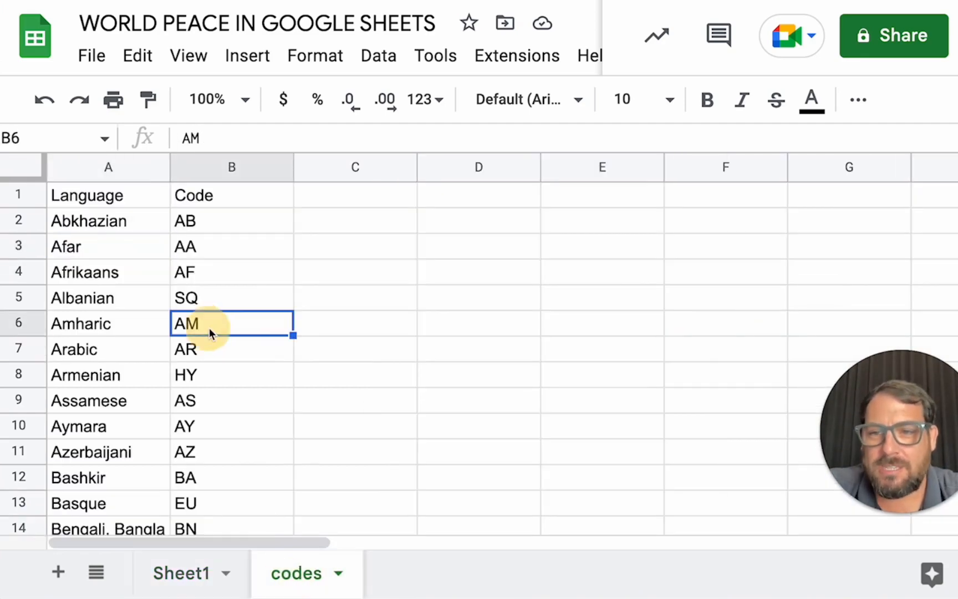
scroll(209, 327, "down", 3)
left_click(209, 328)
key("ctrl+f")
type("el")
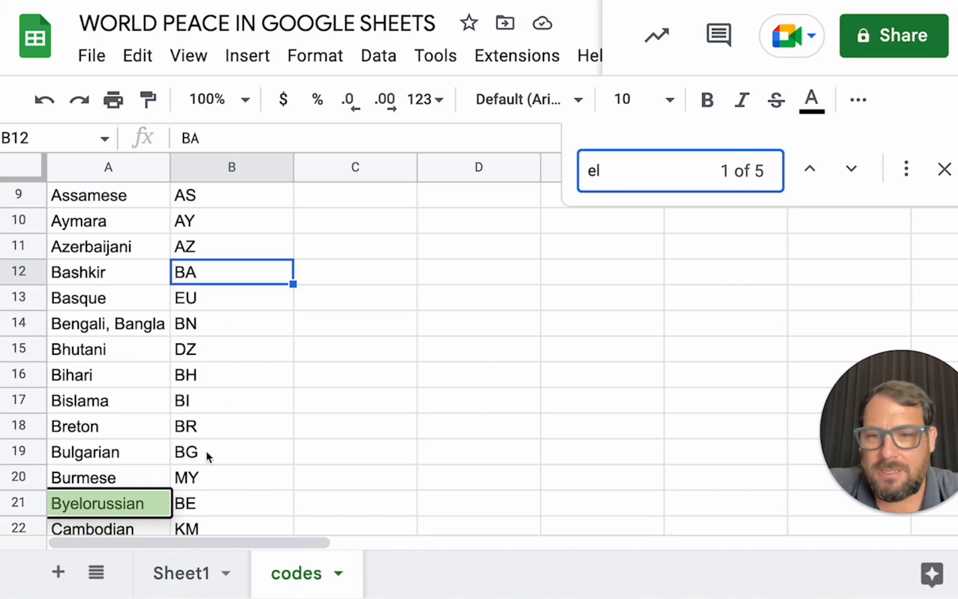
key("Return")
key("Return")
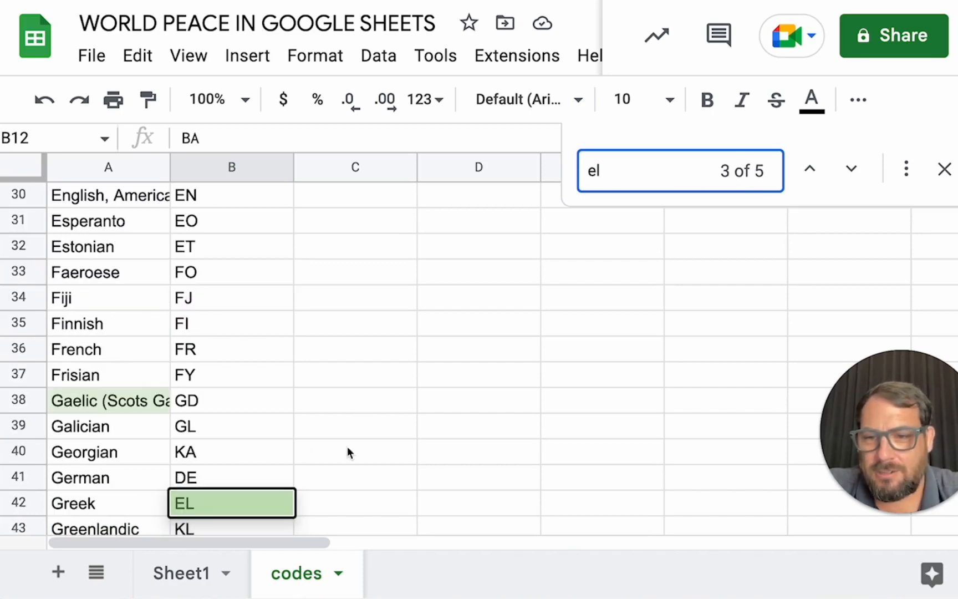
left_click(107, 500)
left_click(288, 451)
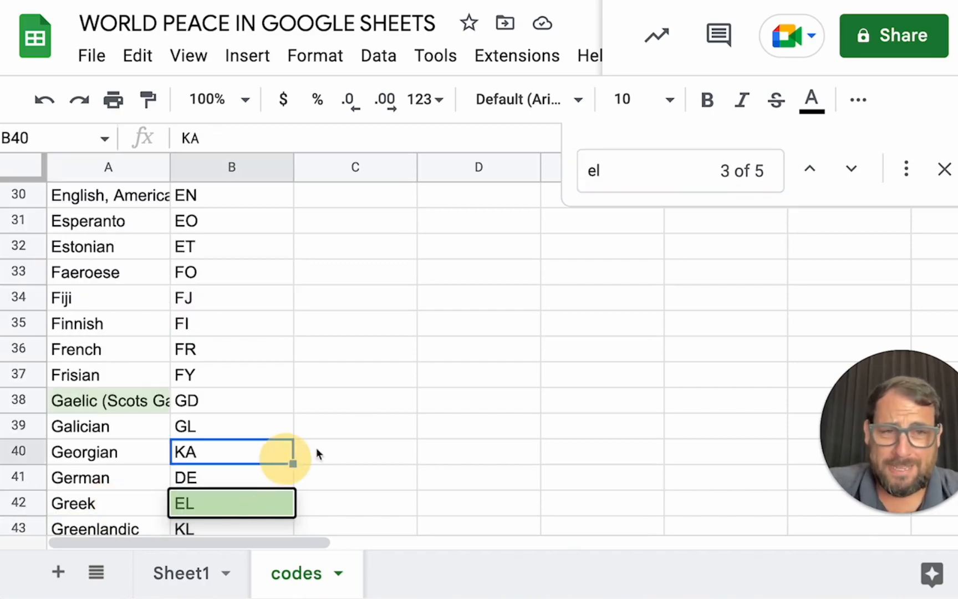
left_click(944, 169)
Return to Sheet1 and examine the DETECTLANGUAGE function in B6's formula
left_click(183, 572)
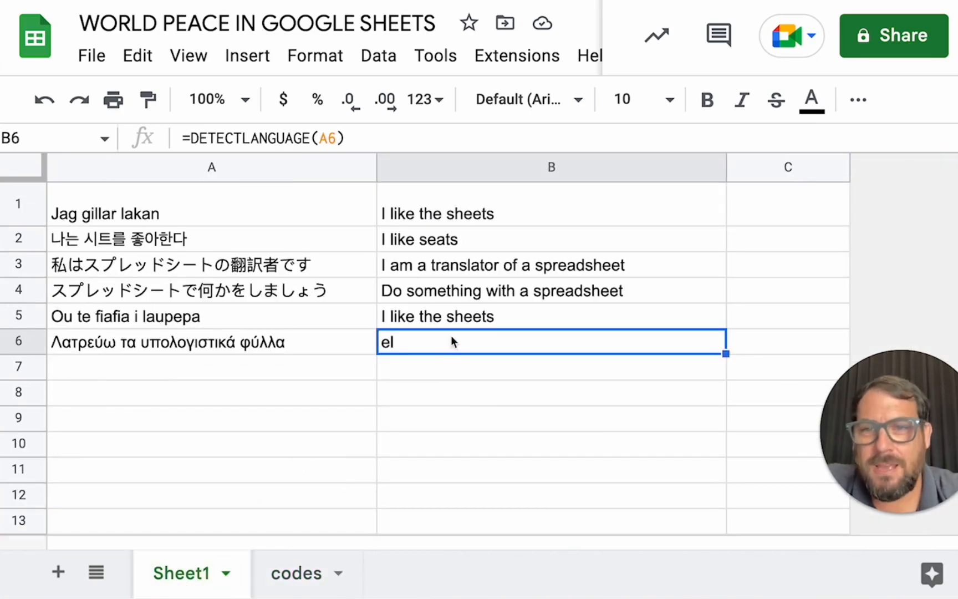
left_click_drag(189, 138, 355, 138)
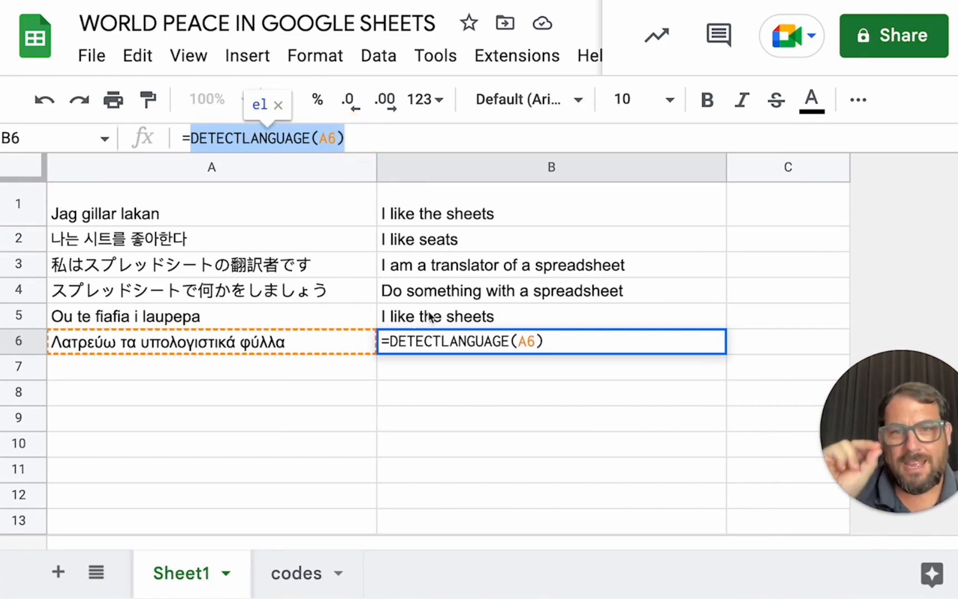
left_click(505, 200)
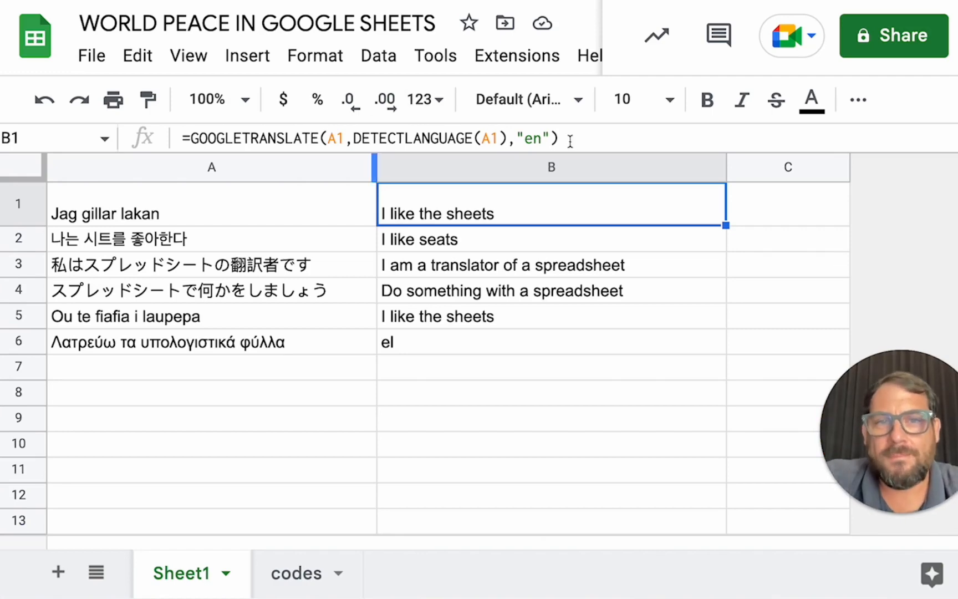
left_click_drag(552, 137, 530, 140)
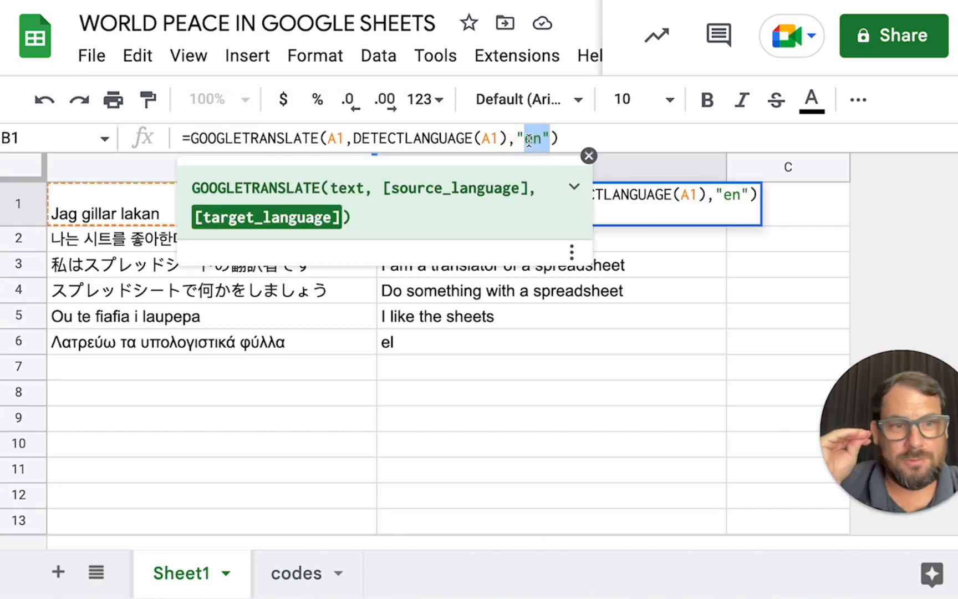
key("BackSpace")
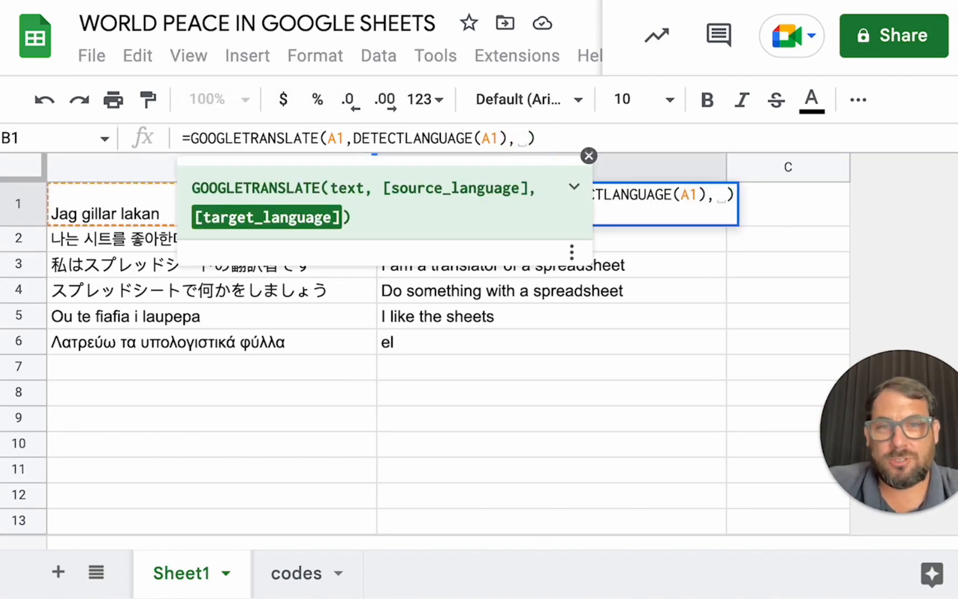
type("\"english\"")
key("BackSpace")
key("BackSpace")
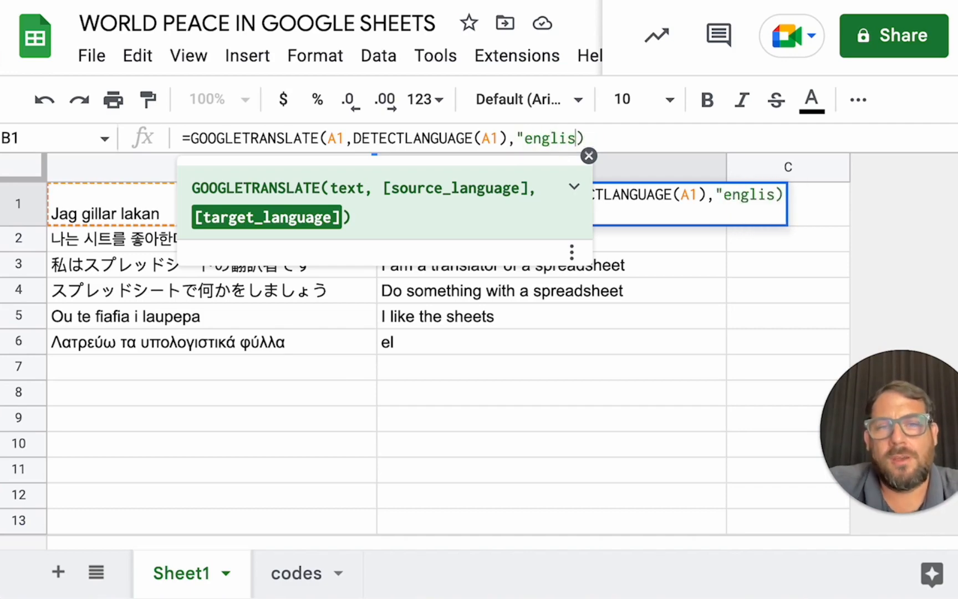
key("BackSpace")
key("BackSpace")
key("BackSpace")
key("BackSpace")
key("BackSpace")
key("BackSpace")
key("Escape")
Move the empty column C in front of the translations column and enter English in B1
left_click(784, 216)
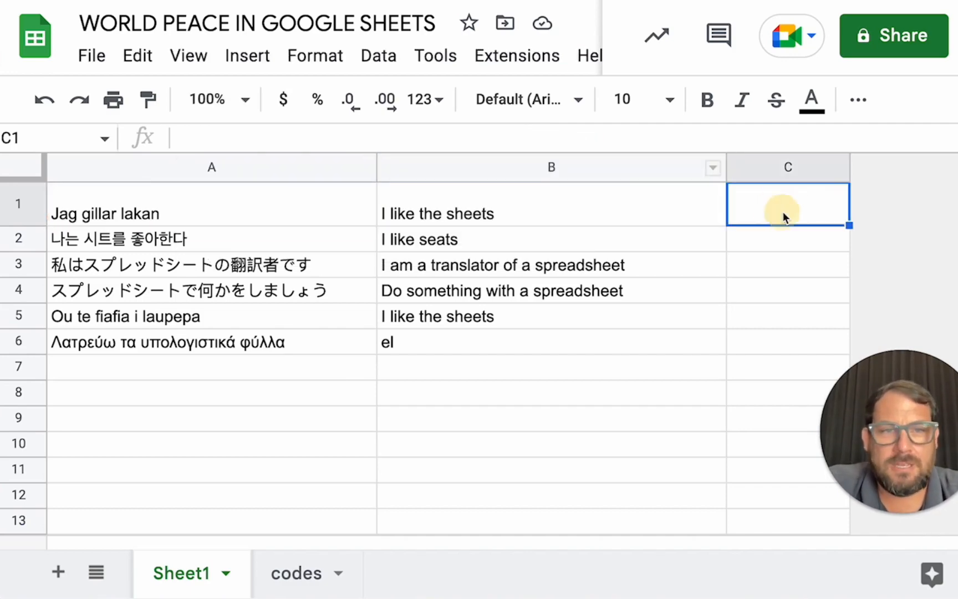
left_click(790, 166)
left_click_drag(790, 167, 488, 165)
type("English")
key("Return")
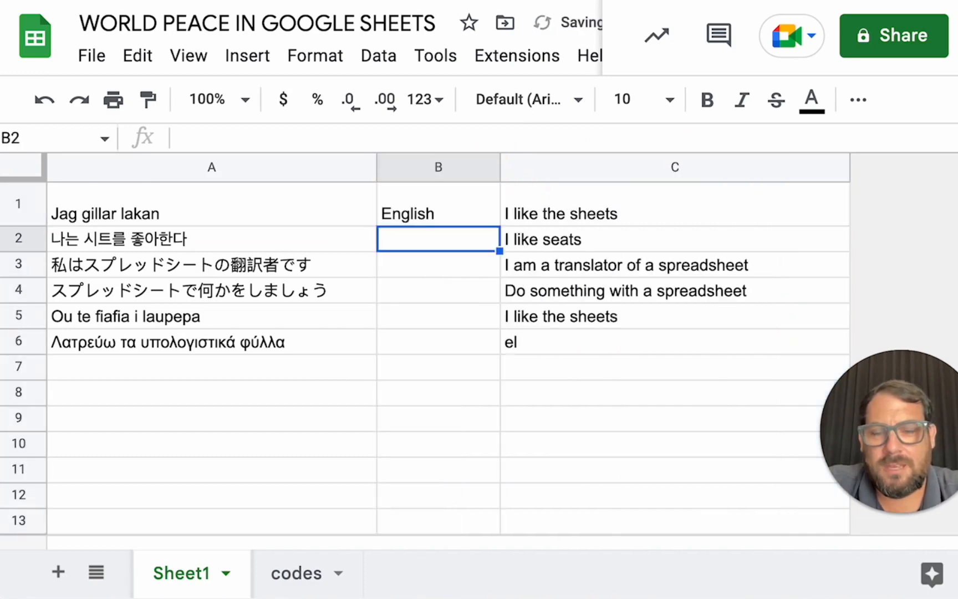
Examine the target-language argument of C1's formula and the Language and Code columns on the codes sheet
double_click(569, 214)
left_click(549, 138)
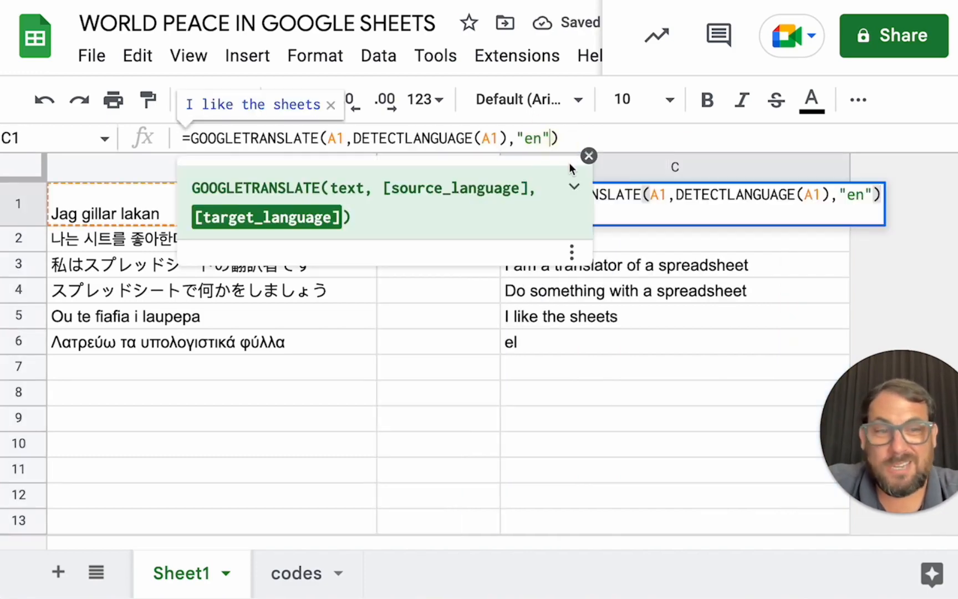
left_click(259, 579)
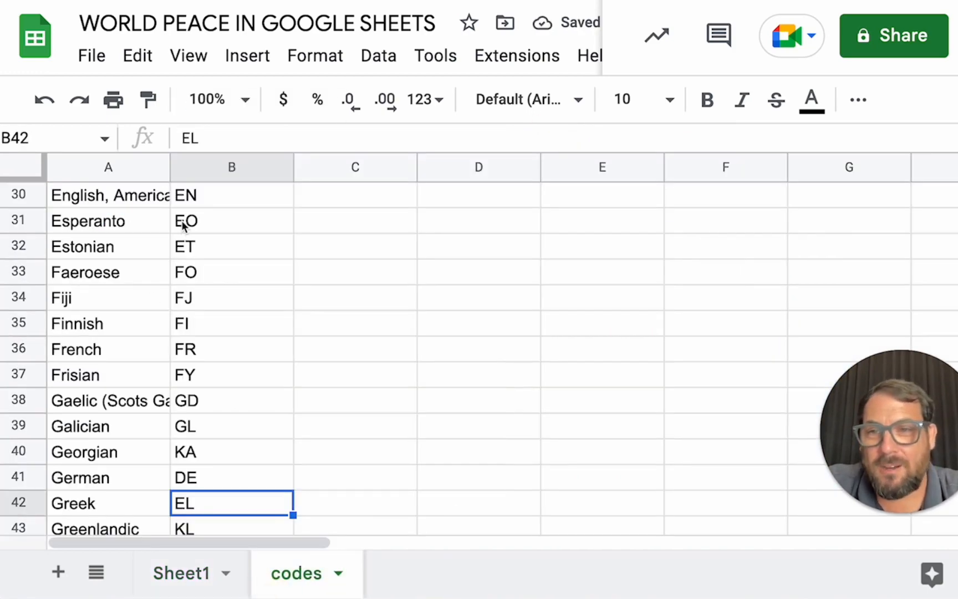
scroll(179, 225, "up", 1)
scroll(178, 225, "up", 10)
left_click_drag(122, 195, 103, 357)
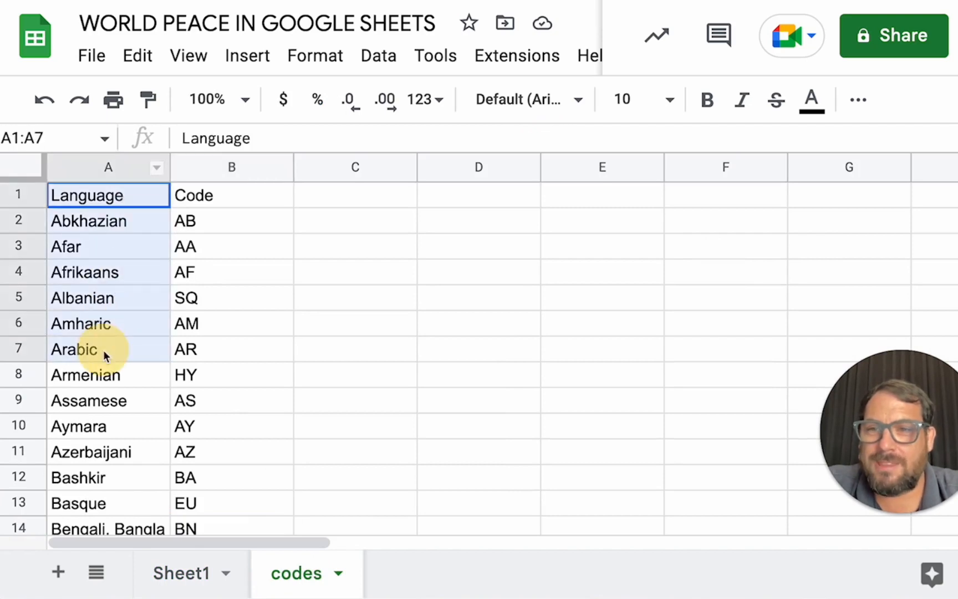
left_click_drag(192, 197, 226, 360)
mouse_move(231, 166)
left_mouse_down()
mouse_move(141, 167)
mouse_move(231, 167)
left_mouse_up()
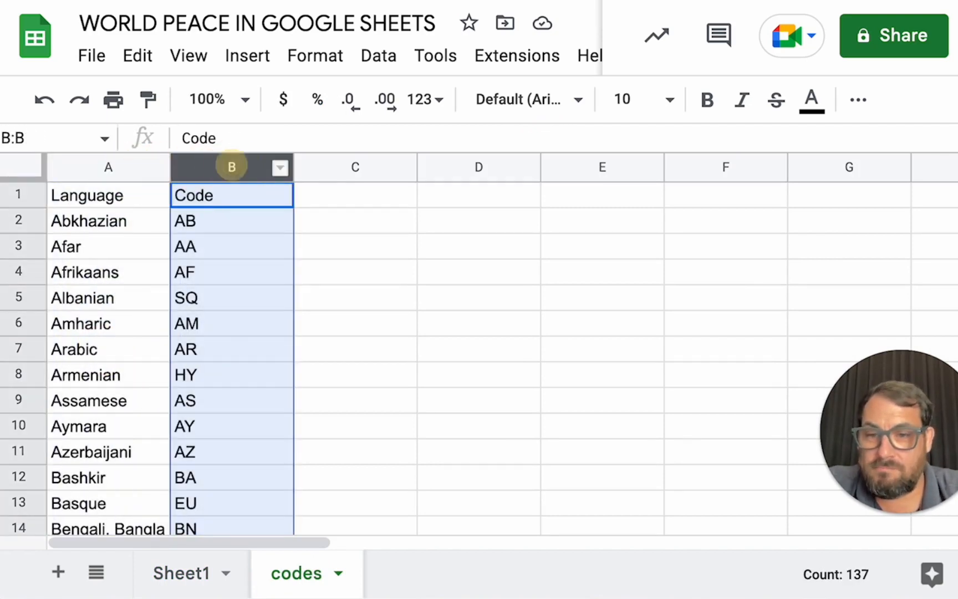
left_click(215, 577)
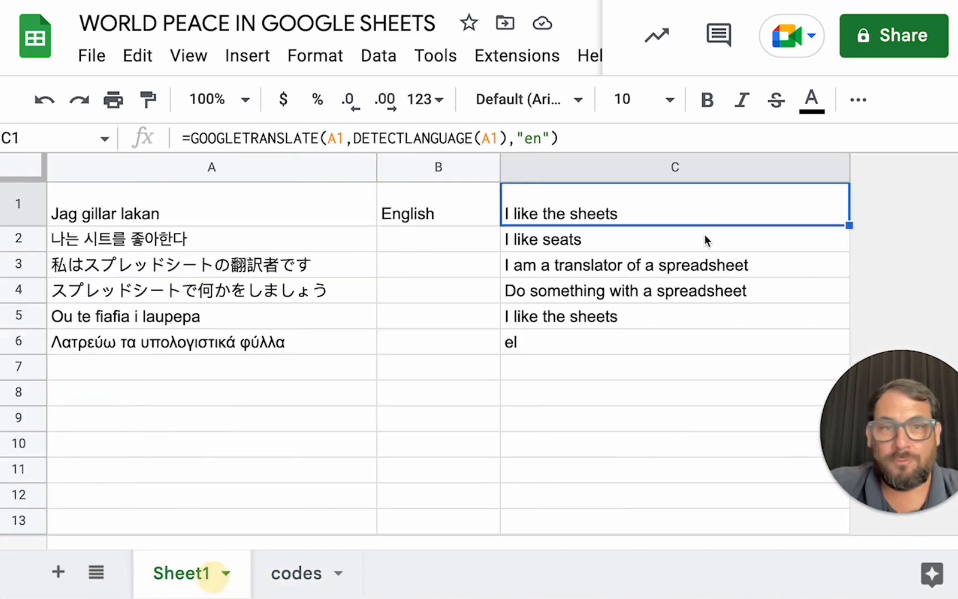
left_click(548, 137)
key("BackSpace")
key("BackSpace")
key("BackSpace")
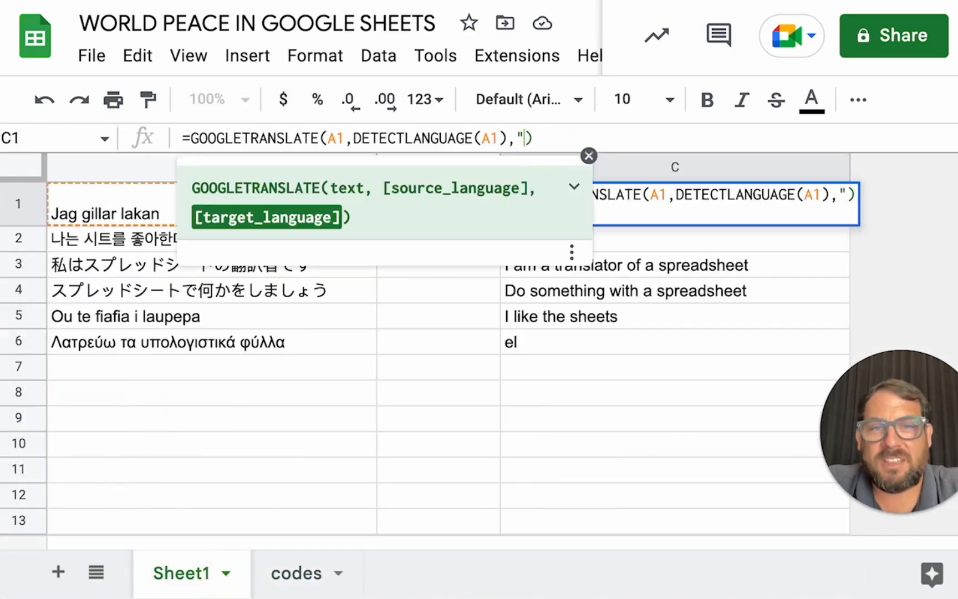
key("Delete")
type("VLOOKUP")
key("Tab")
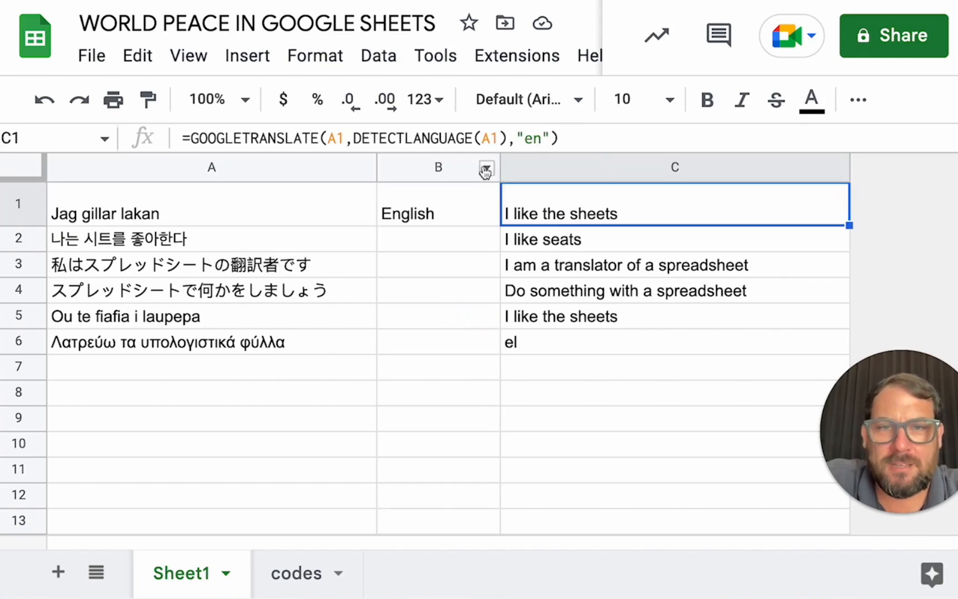
Replace the "en" argument in C1's translation formula with a VLOOKUP that uses B1 as its search key
double_click(571, 204)
key("BackSpace")
key("BackSpace")
key("BackSpace")
key("BackSpace")
type(",VLOOKUP(")
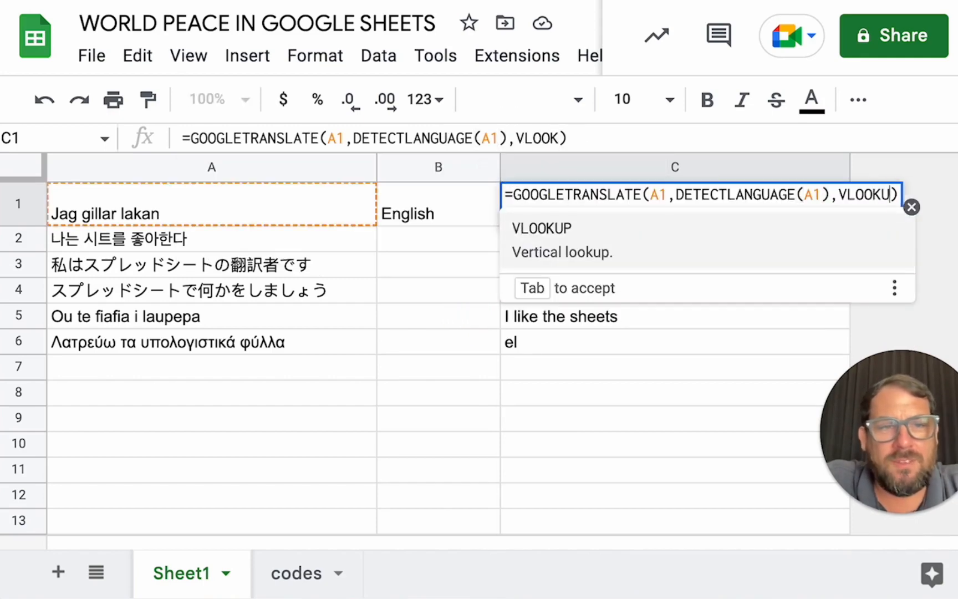
left_click(415, 219)
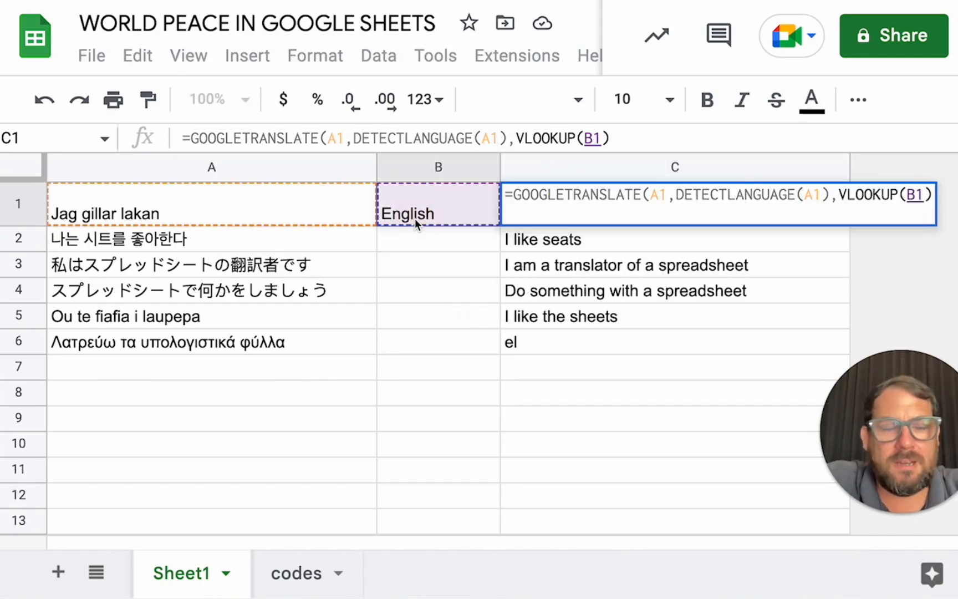
Complete C1's VLOOKUP with range codes!A:B, index 2 and false for an exact match
type(",c")
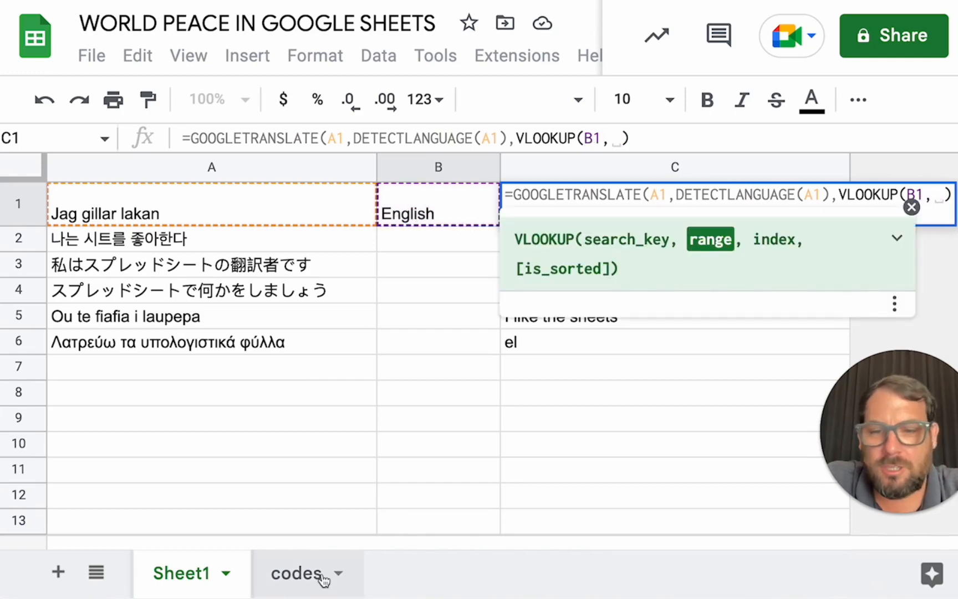
type("odes")
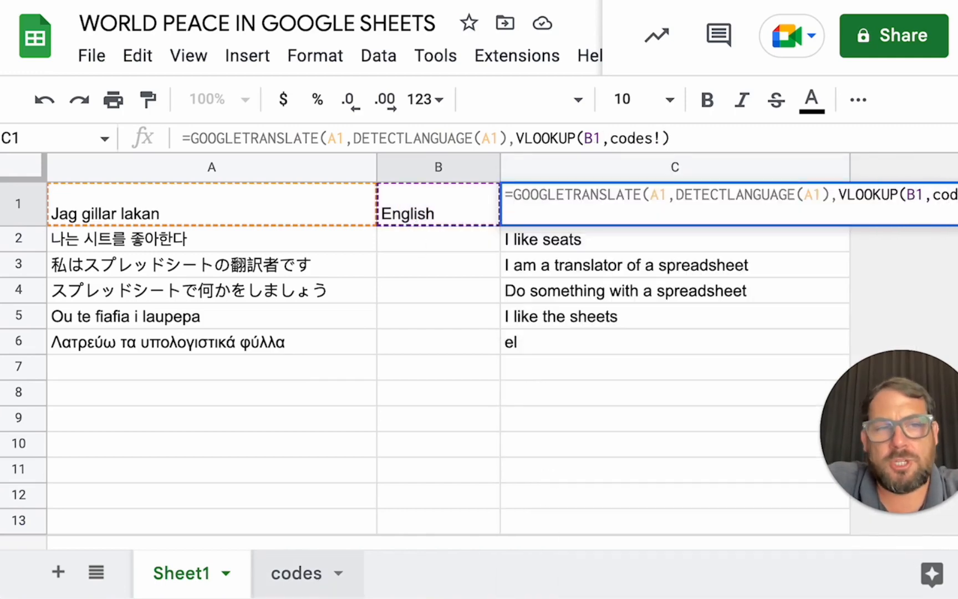
type("!")
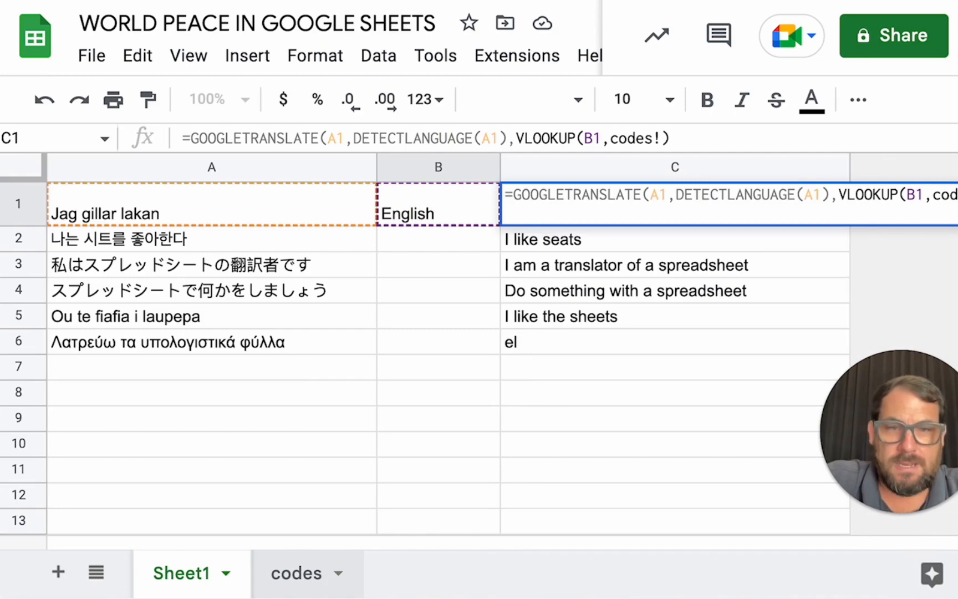
type("A:B,")
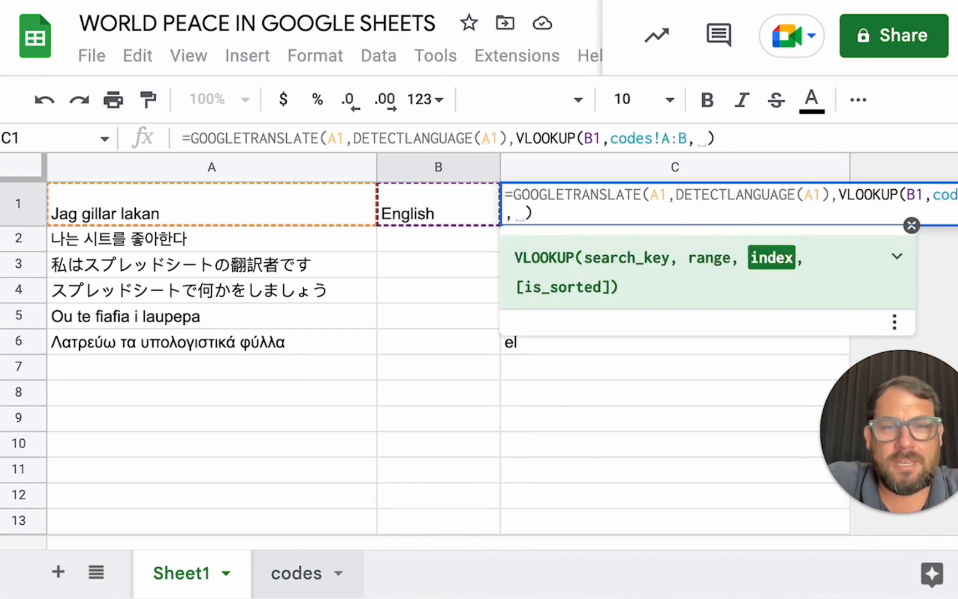
key("BackSpace")
type("2")
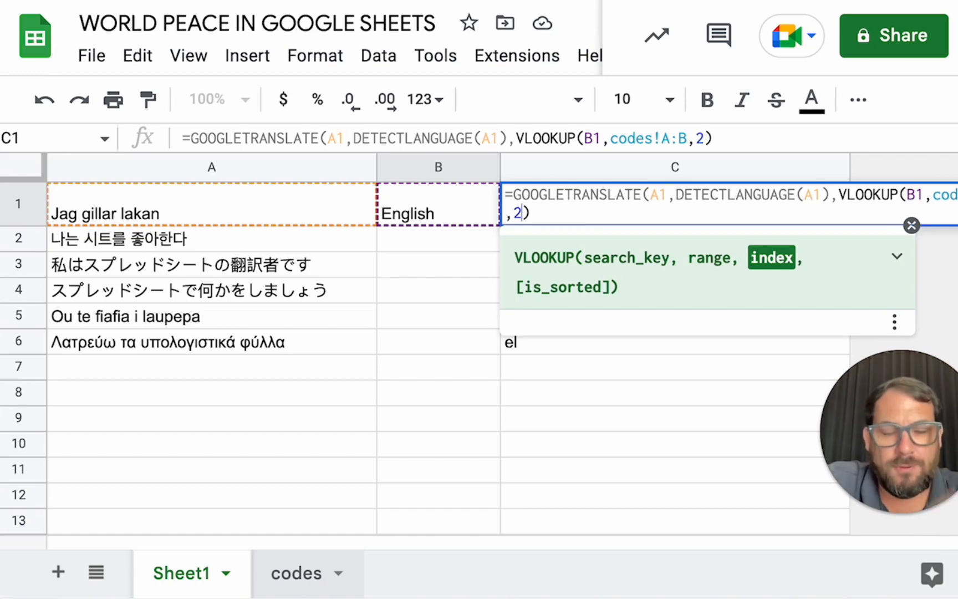
type(",false")
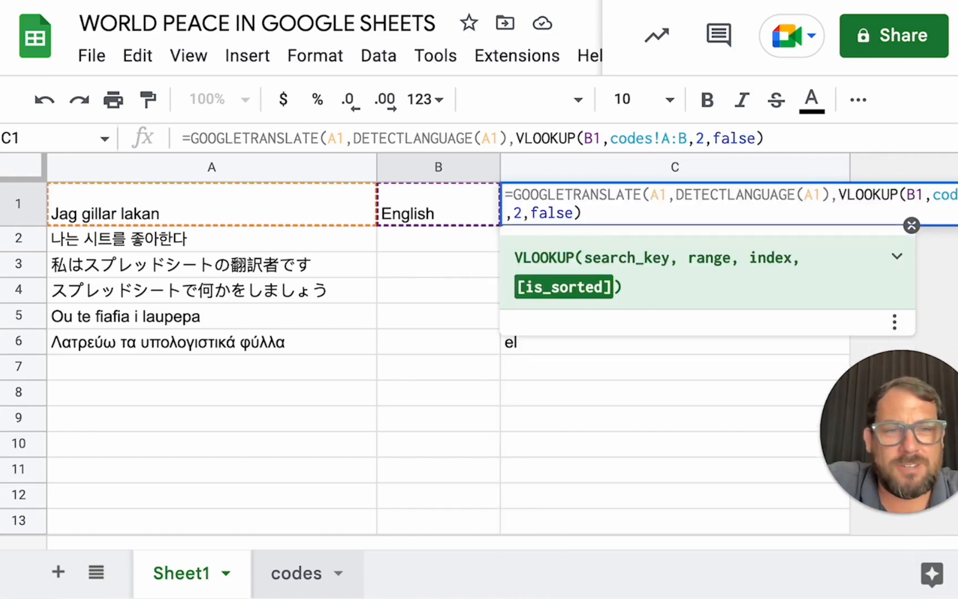
key("Return")
key("Up")
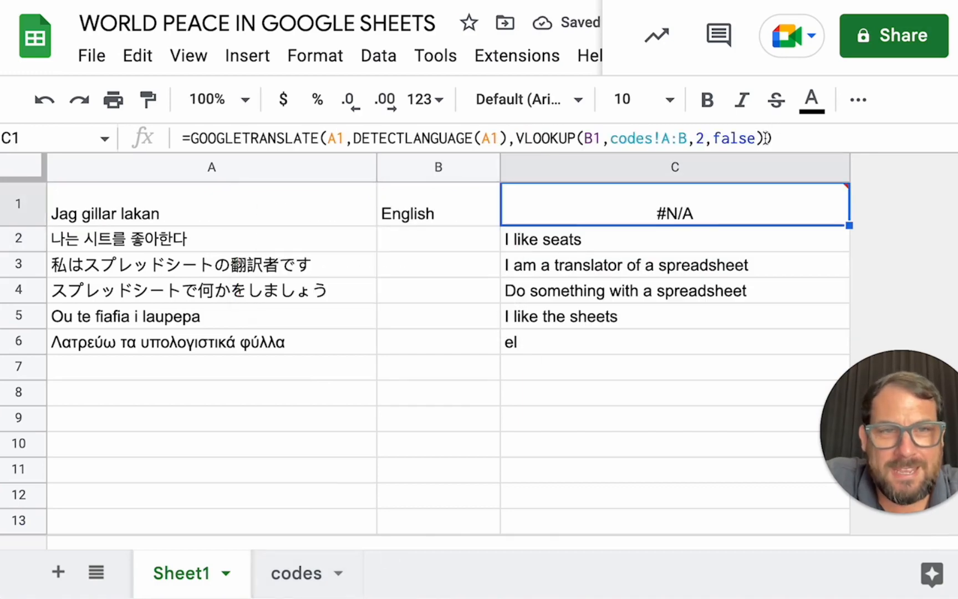
Check the error in C1's formula and search the codes sheet for "english"
left_click(765, 138)
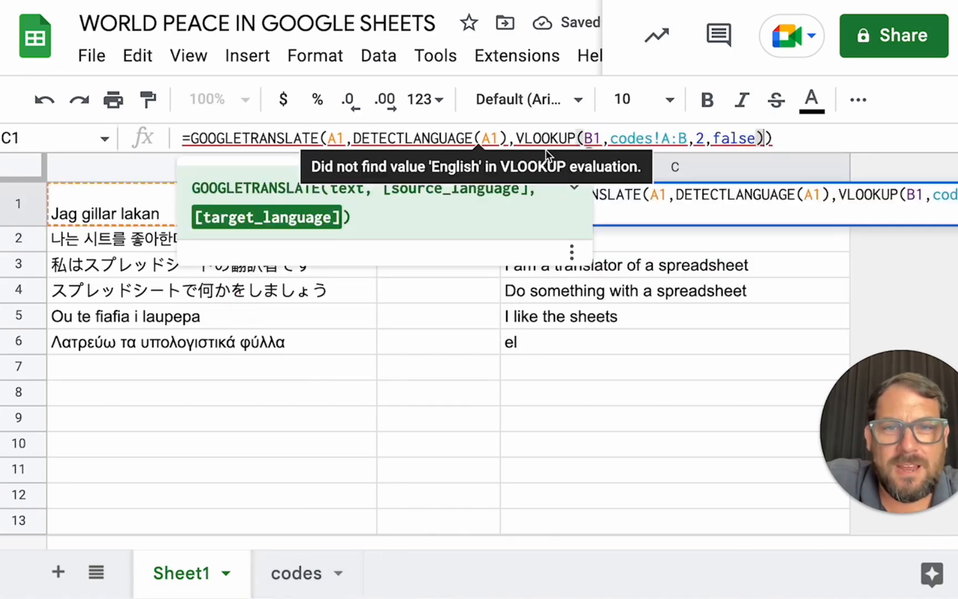
left_click(271, 573)
left_click(245, 359)
key("ctrl+f")
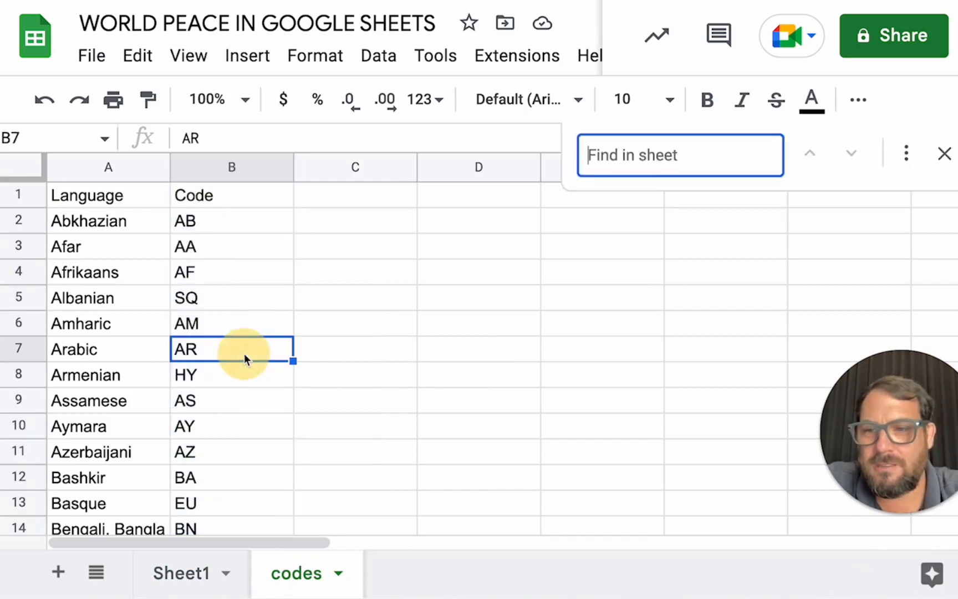
type("english")
Shorten the language name in A30 on the codes sheet to English
left_click(140, 503)
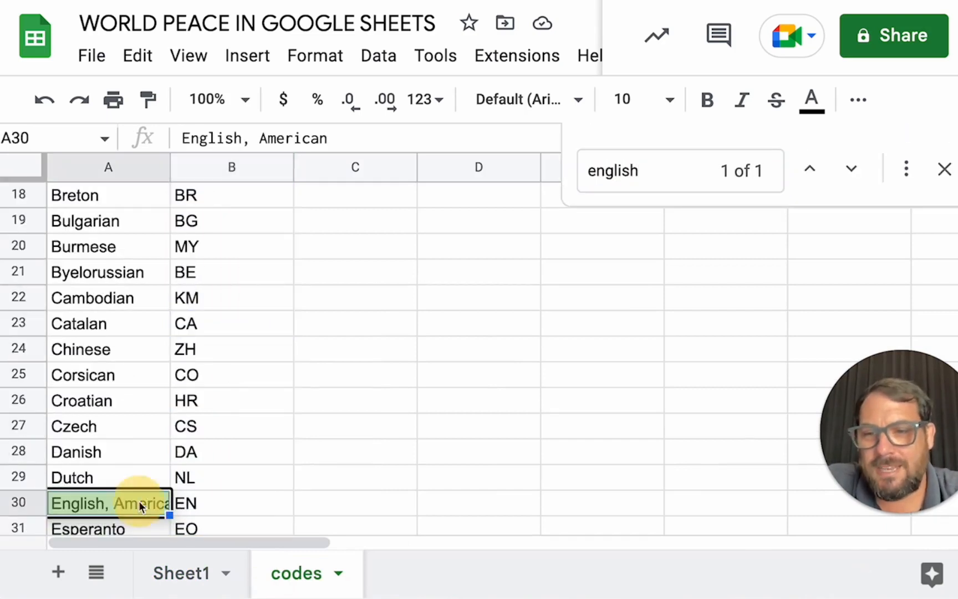
scroll(138, 501, "down", 3)
left_click_drag(258, 138, 337, 136)
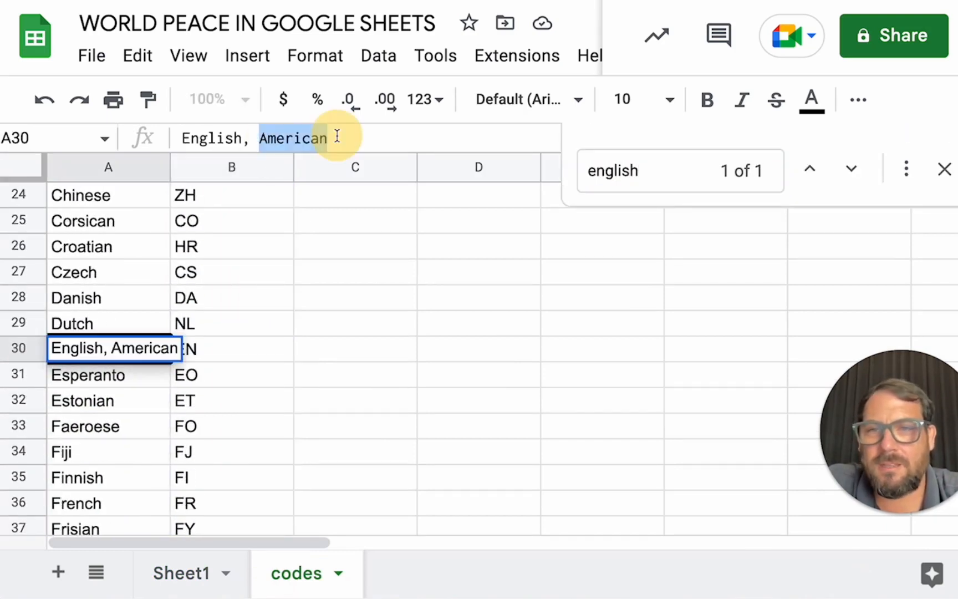
key("BackSpace")
key("Return")
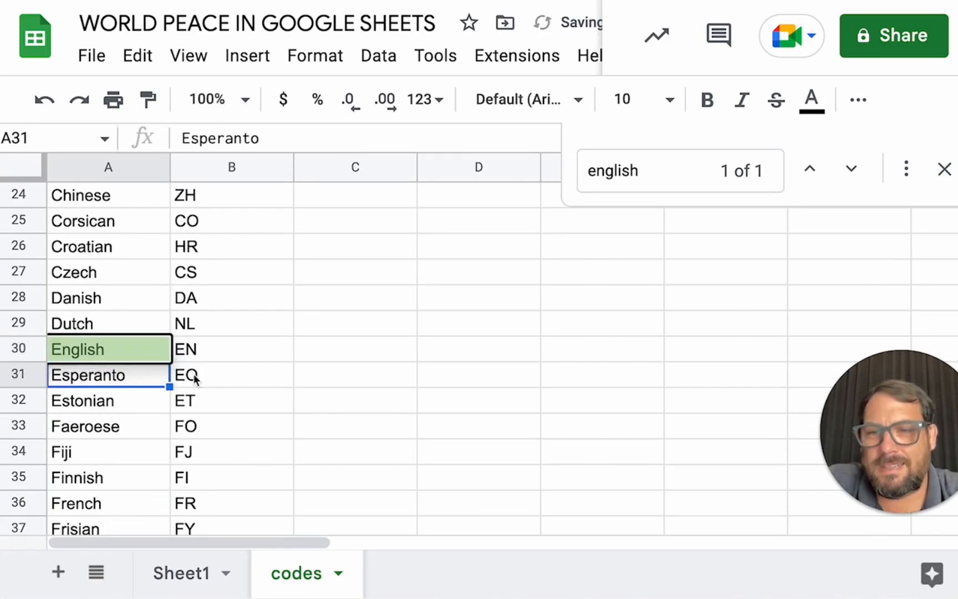
Review the VLOOKUP-based translation formula in C1 on Sheet1
left_click(189, 583)
double_click(587, 214)
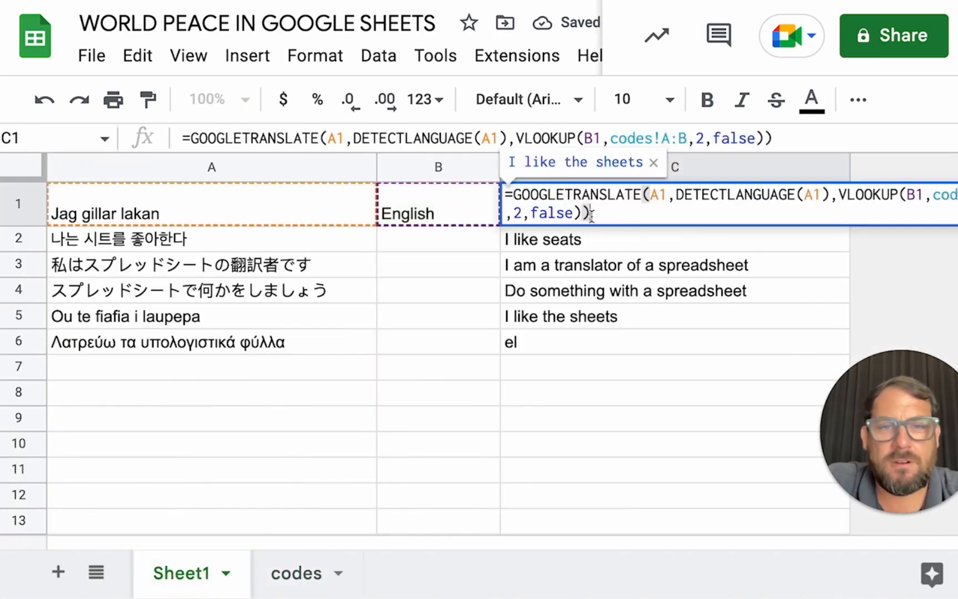
key("Escape")
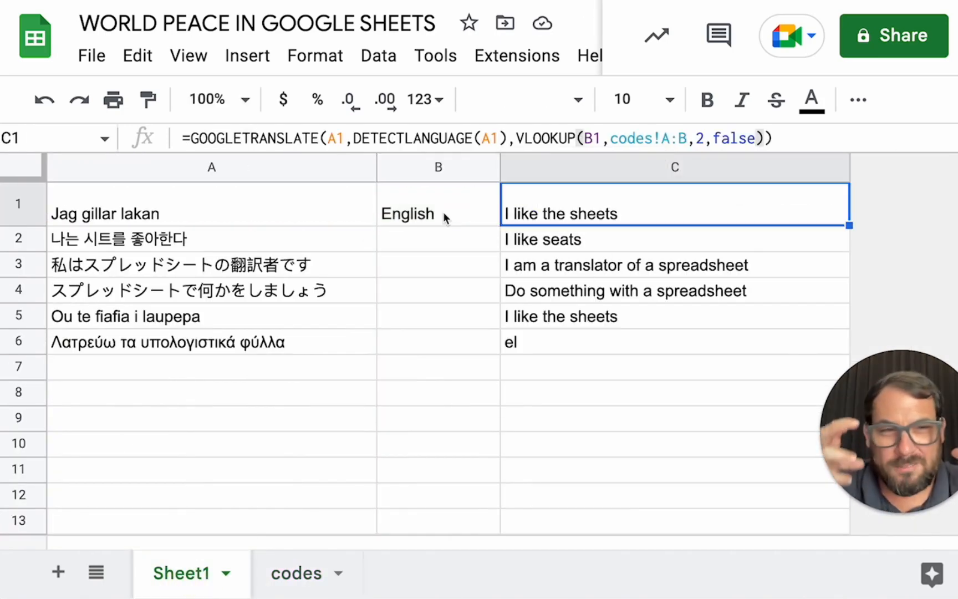
Copy English from B1 into cells B2 through B6
left_click(413, 204)
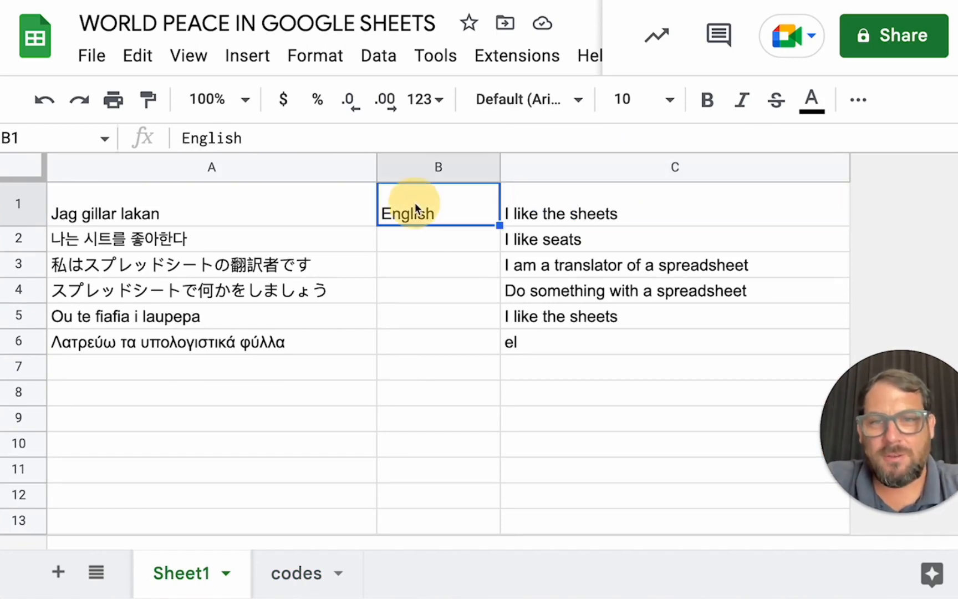
key("Down")
key("Up")
key("super+c")
key("Down")
key("super+v")
key("Down")
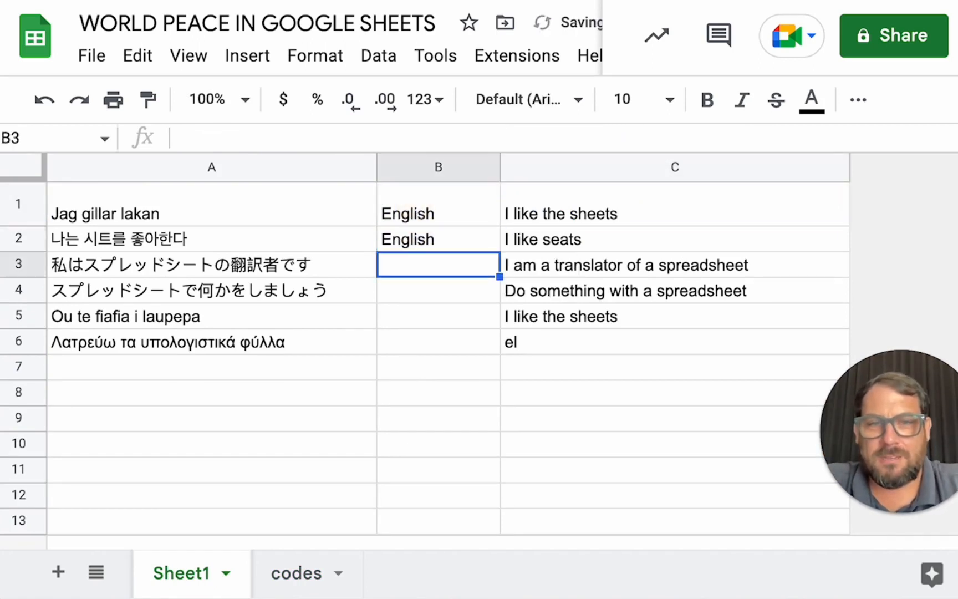
key("super+v")
key("Down")
key("super+v")
key("Down")
key("super+v")
key("Down")
key("super+v")
key("Up")
key("Up")
key("Up")
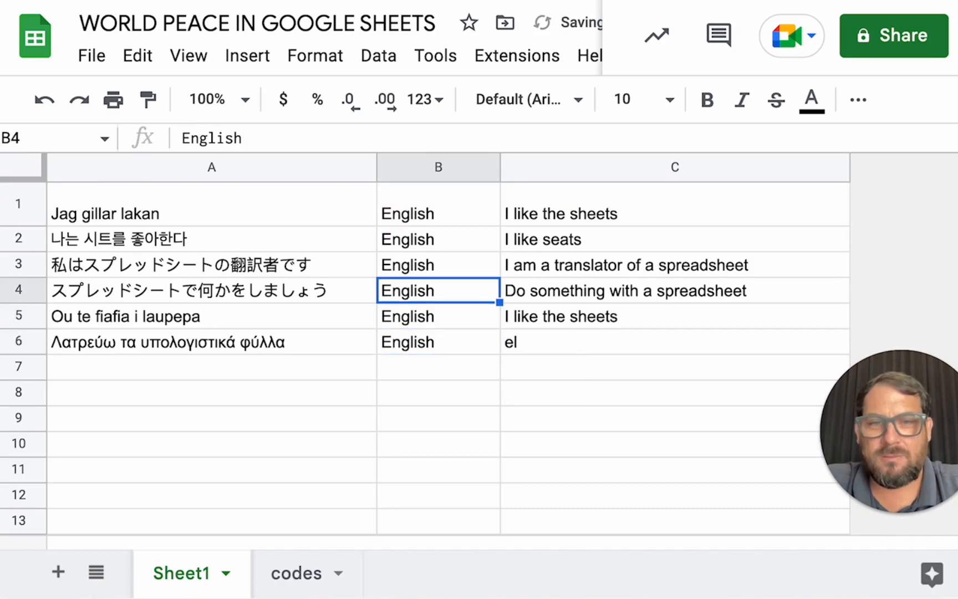
Add a data validation dropdown to B1 on Sheet1 with its options taken from a range
right_click(443, 223)
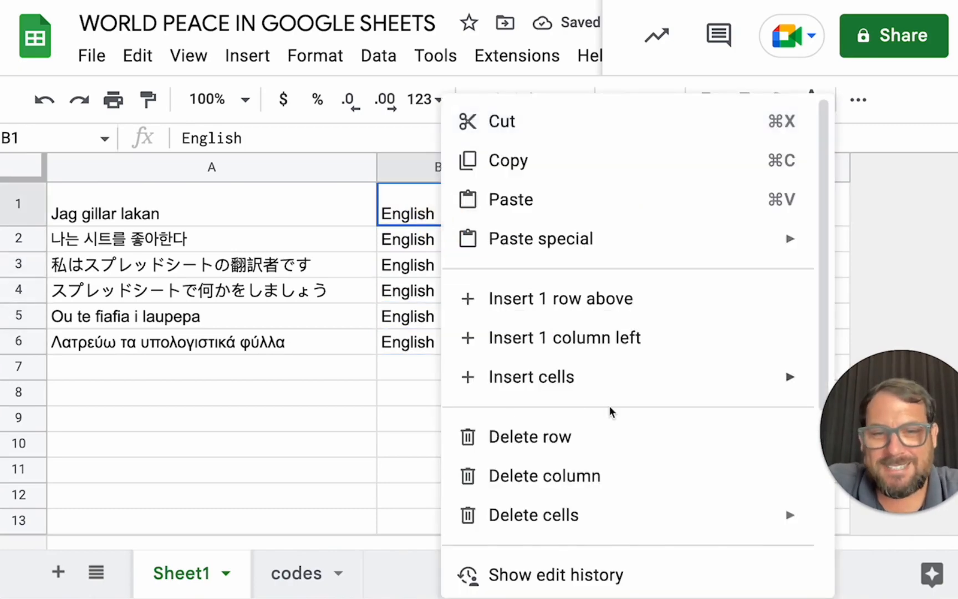
scroll(602, 429, "down", 5)
left_click(557, 473)
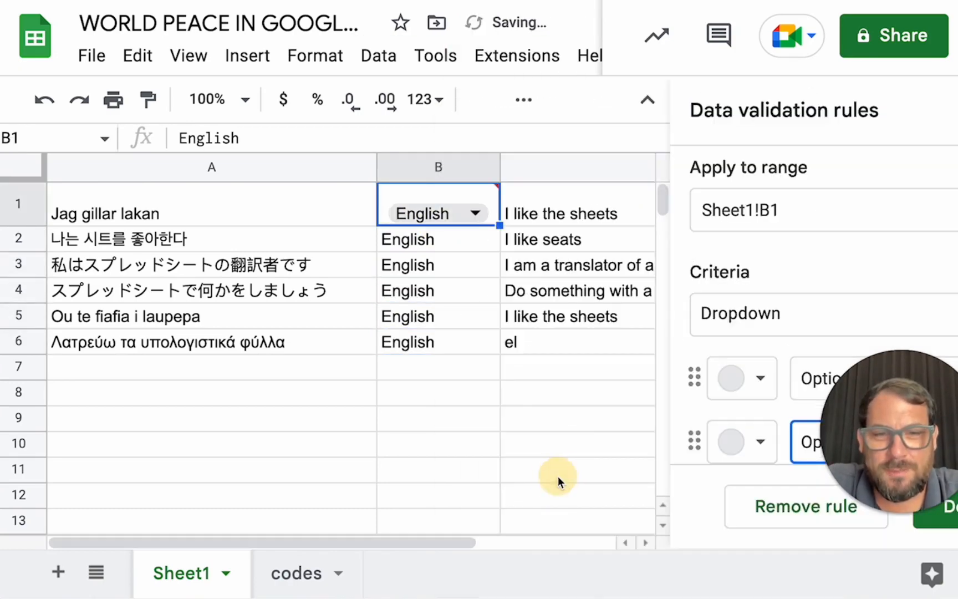
left_click(793, 312)
left_click(786, 351)
left_click(744, 382)
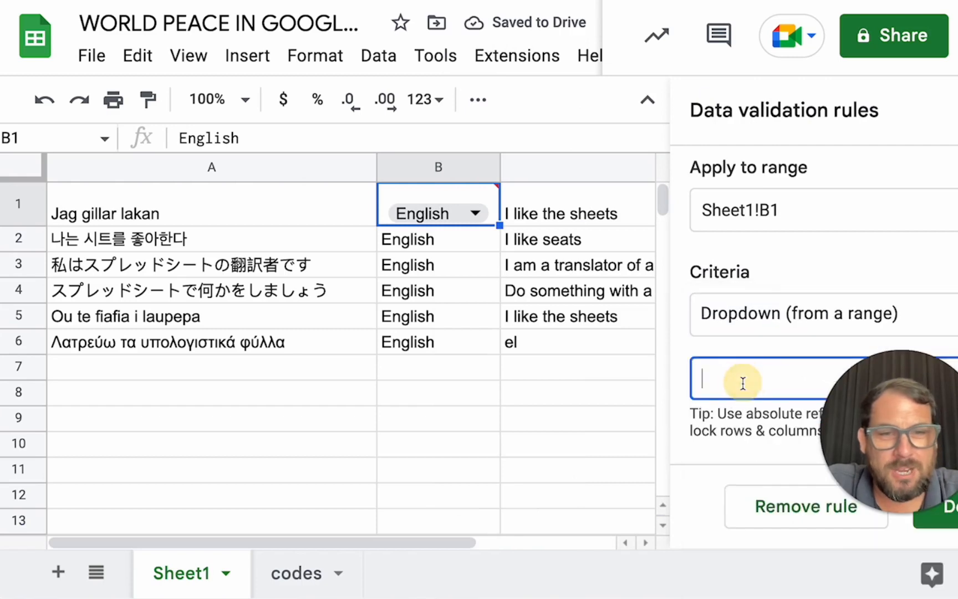
Set the B1 dropdown's source range to codes!A2:A and save the validation rule
type("cod")
type("A:A")
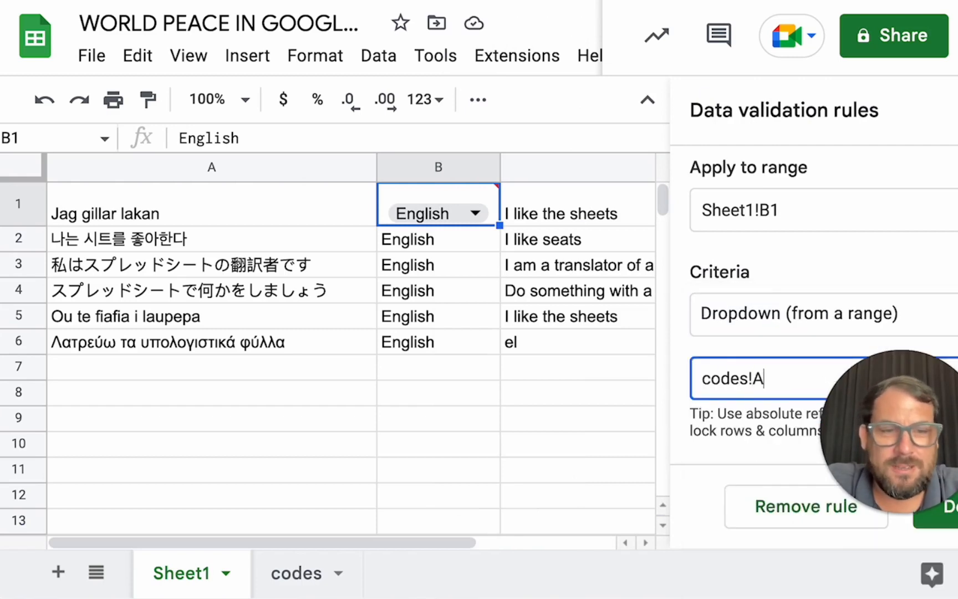
key("BackSpace")
key("BackSpace")
type("2:A")
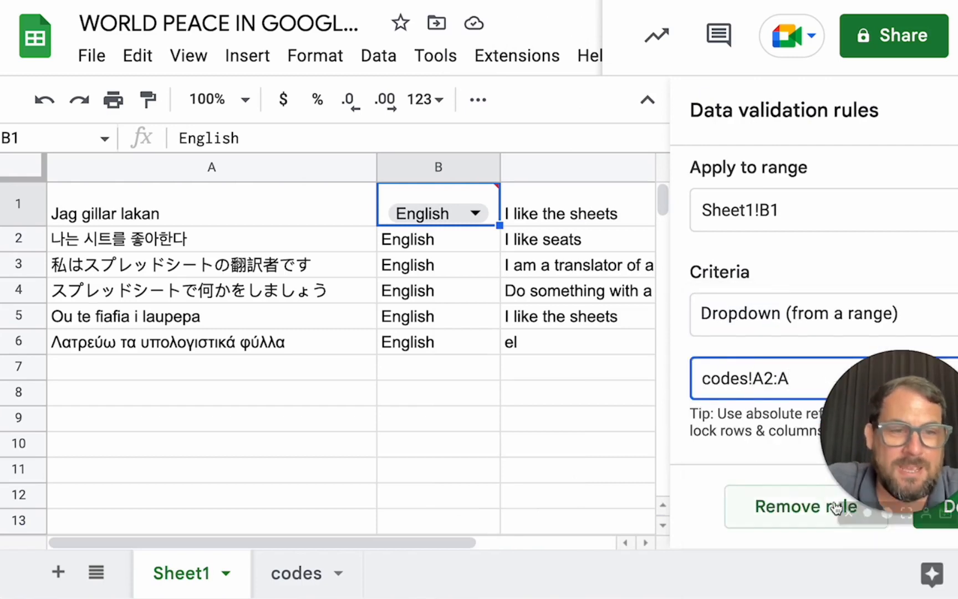
left_click(530, 197)
left_click(469, 210)
left_click(539, 199)
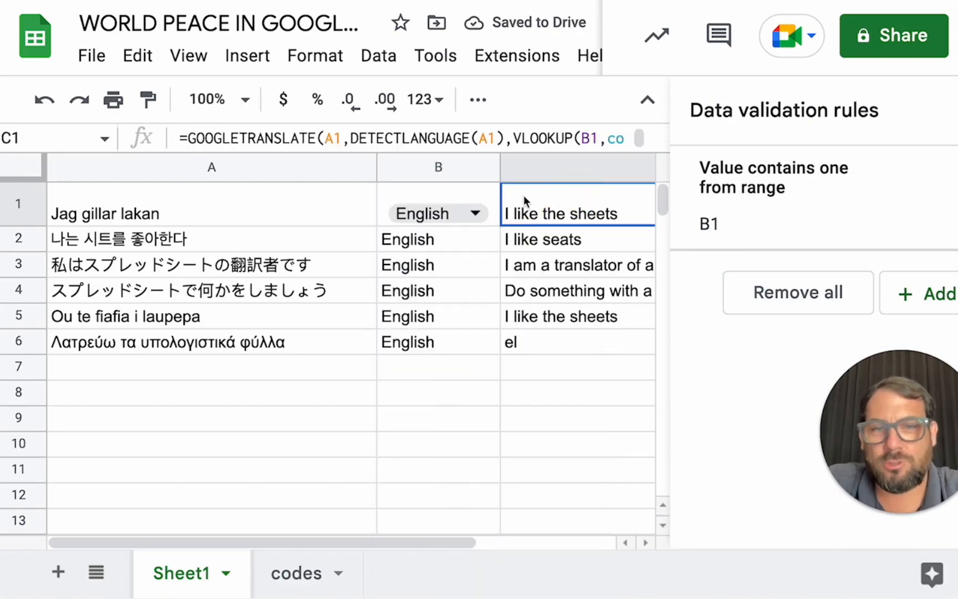
Copy the language dropdown from B1 into cells B2 through B6
key("Left")
key("super+c")
key("Down")
key("super+v")
key("Down")
key("super+v")
key("Down")
key("super+v")
key("Down")
key("super+v")
key("Down")
key("super+v")
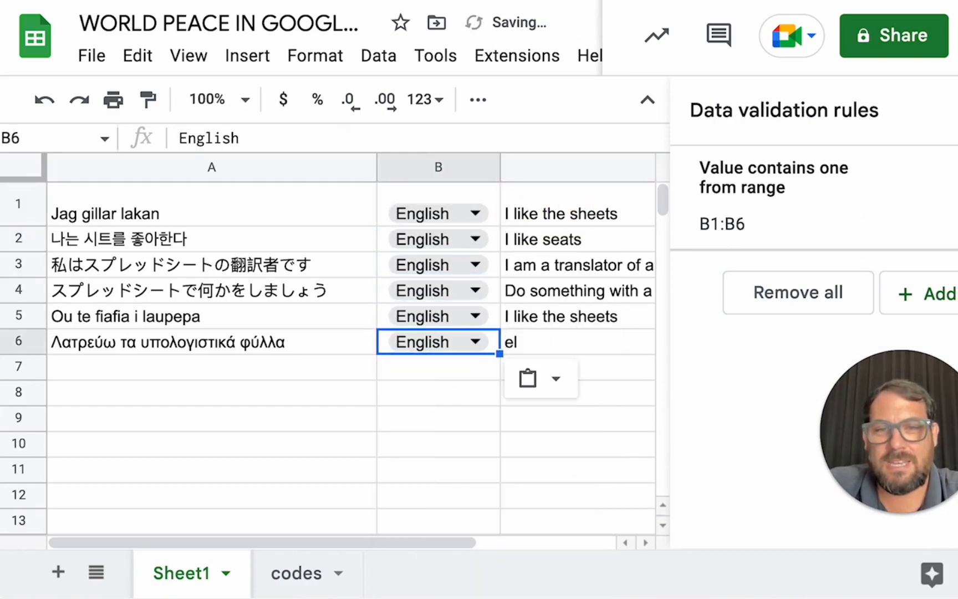
Extend the VLOOKUP-based translation formula down column C to C6 and close the data validation rules
key("Right")
key("Left")
key("Right")
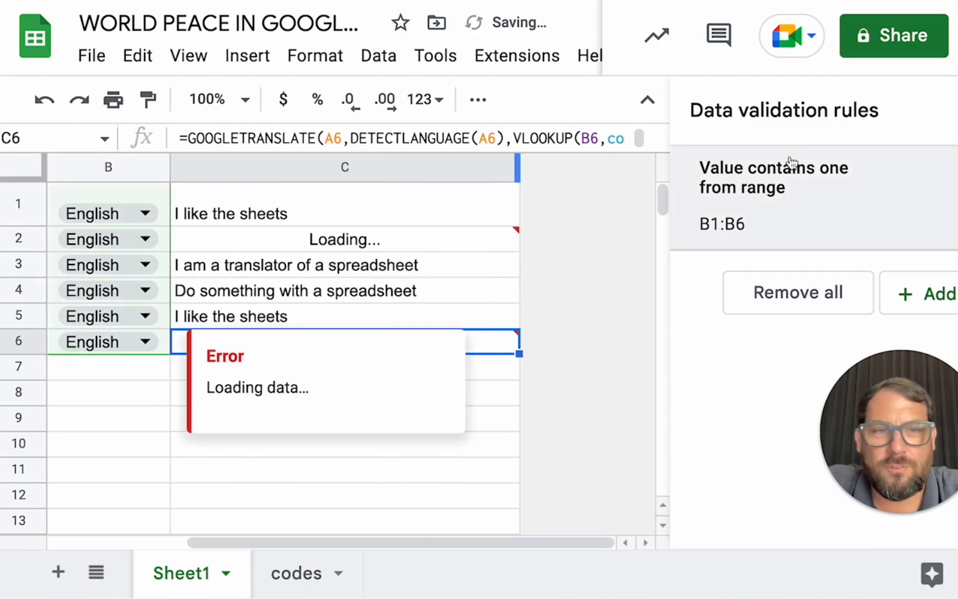
left_click(956, 110)
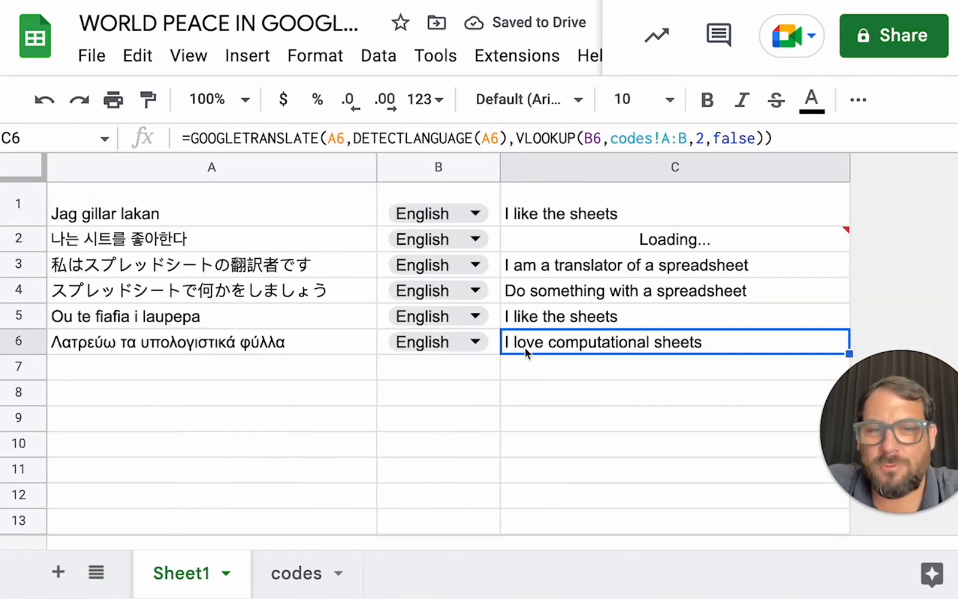
Switch B1's target language to Afrikaans and finally to Arabic, checking the translations in C1 and C2
left_click(476, 216)
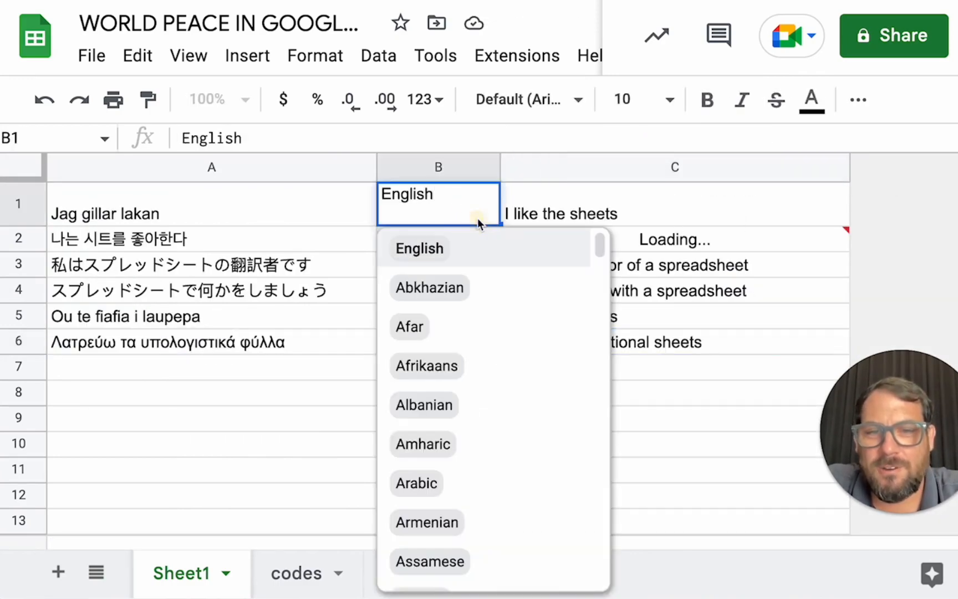
left_click(455, 389)
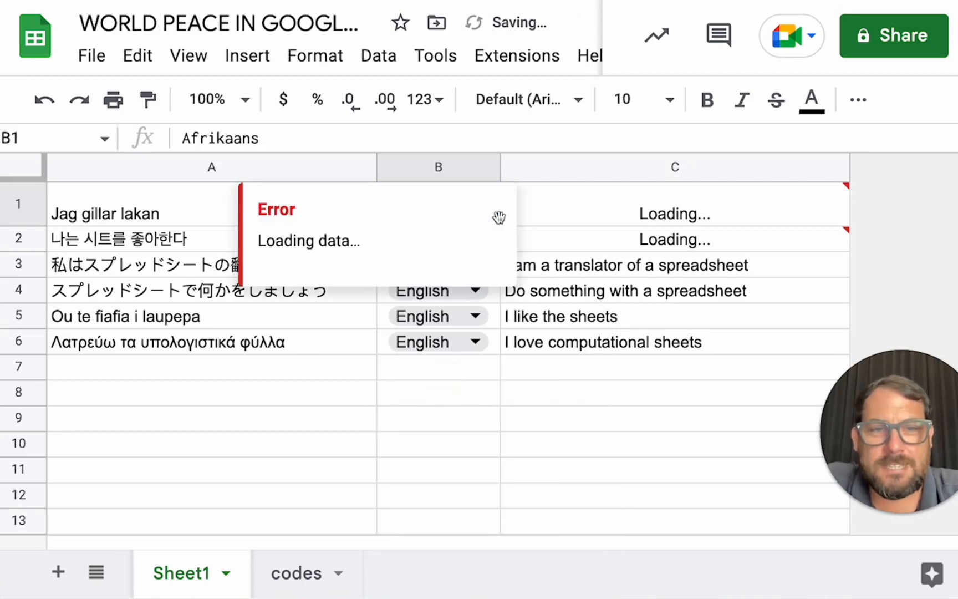
left_click(738, 210)
left_click(471, 204)
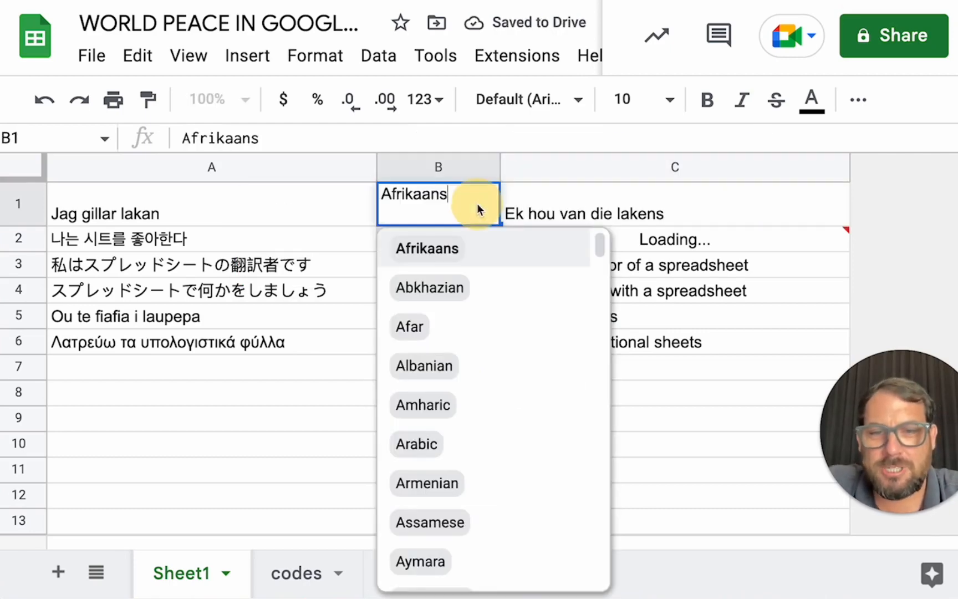
left_click(450, 467)
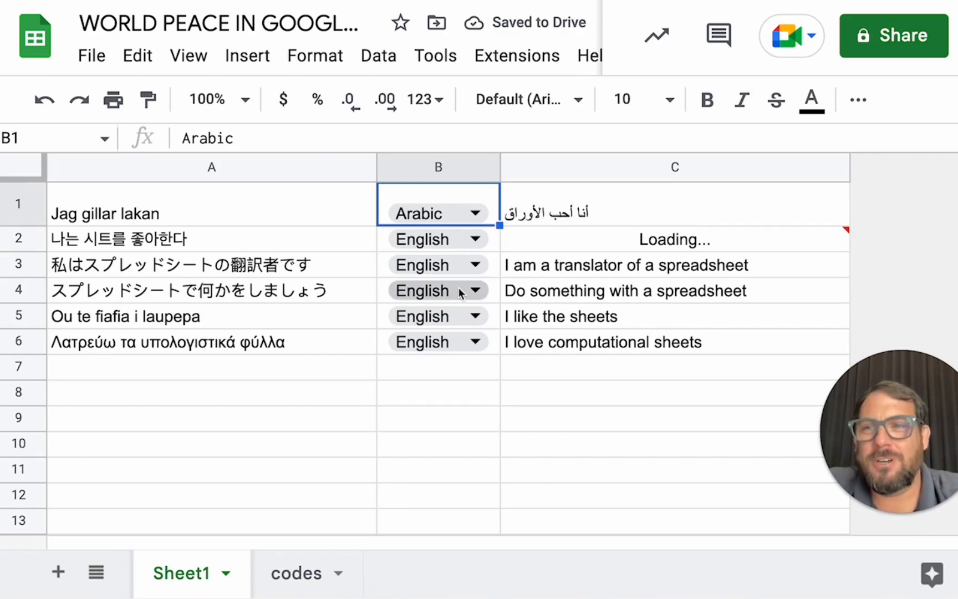
left_click(623, 219)
left_click(636, 240)
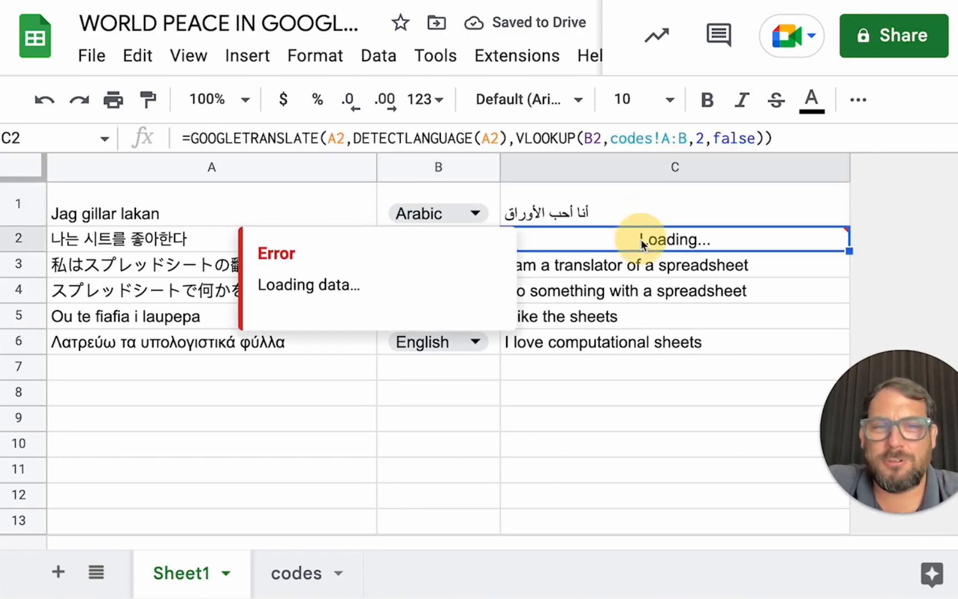